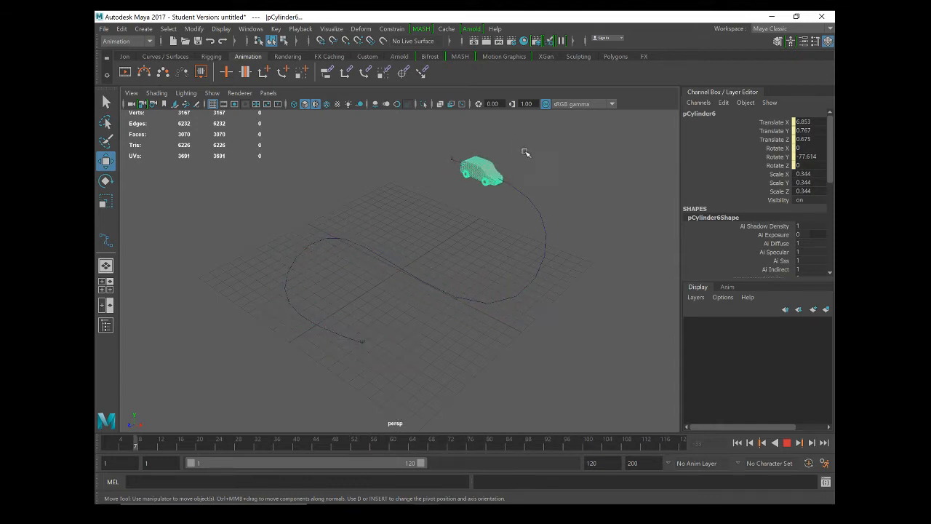
Step: Review the car's motion along the curved path from several angles during playback, and stop the playback
left_click_drag(486, 337, 458, 351, "alt")
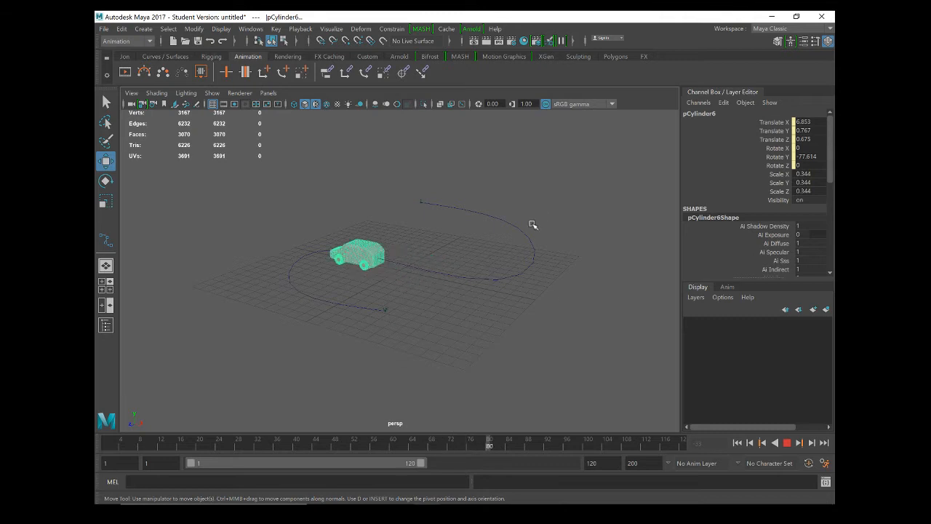
left_click_drag(532, 223, 422, 327, "alt")
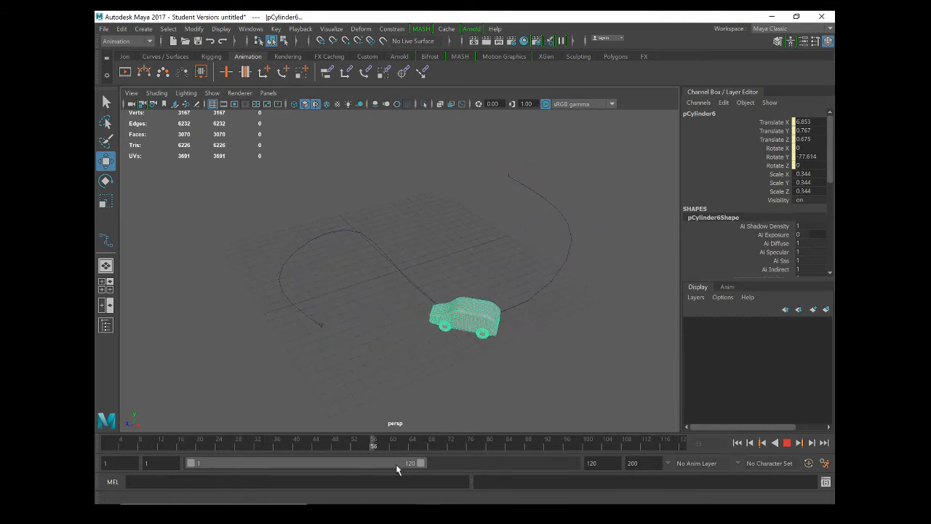
left_click(787, 443)
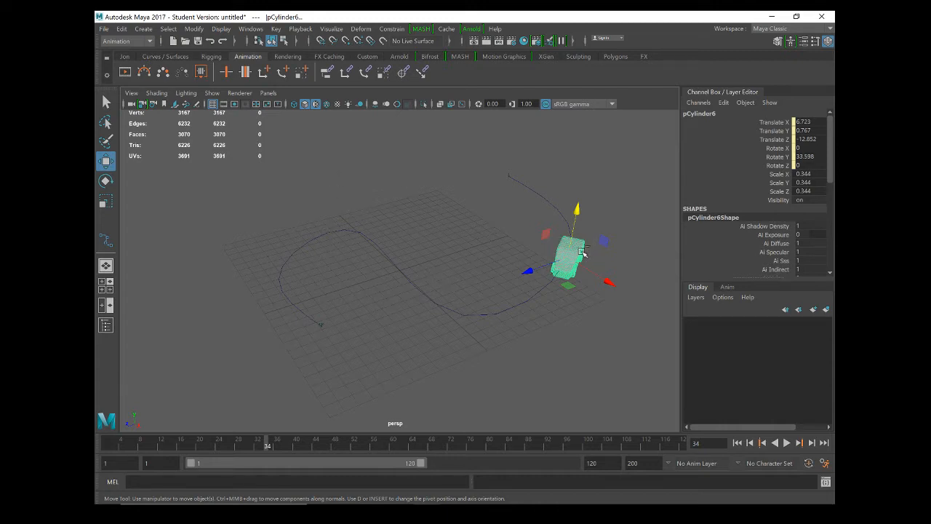
Step: Duplicate the animated car, placing the copy clear of the track, and delete the original car with its path curve
key("ctrl+d")
left_click_drag(582, 257, 338, 181)
left_click_drag(378, 227, 316, 238, "alt")
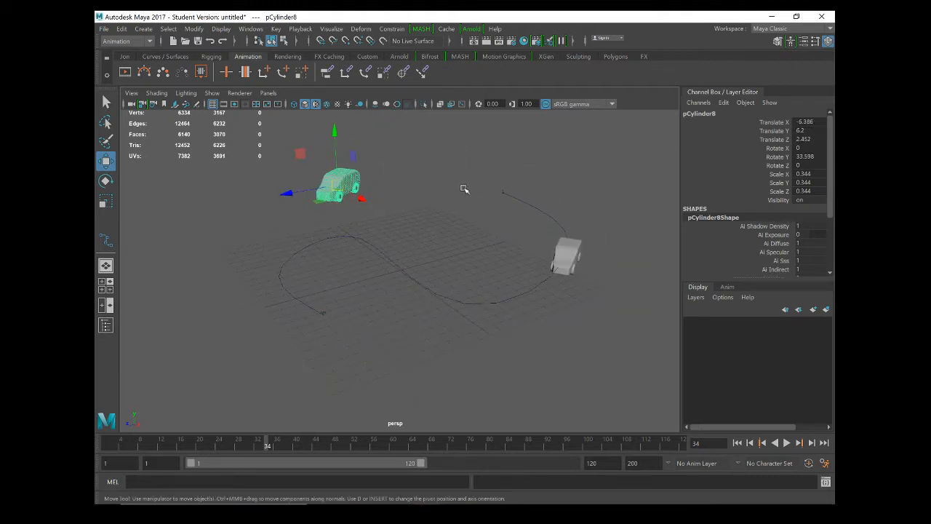
left_click_drag(538, 226, 590, 348)
key("Delete")
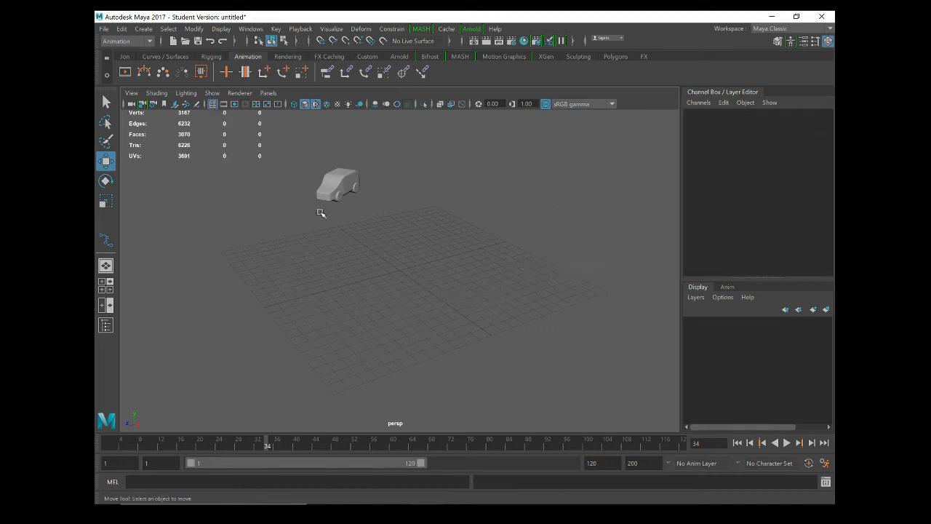
Step: Lower the remaining car onto the grid, to a Translate Y of about 0.57
left_click(338, 180)
left_click_drag(331, 131, 347, 207)
left_click_drag(387, 317, 332, 303, "alt")
left_click_drag(398, 295, 391, 294, "alt")
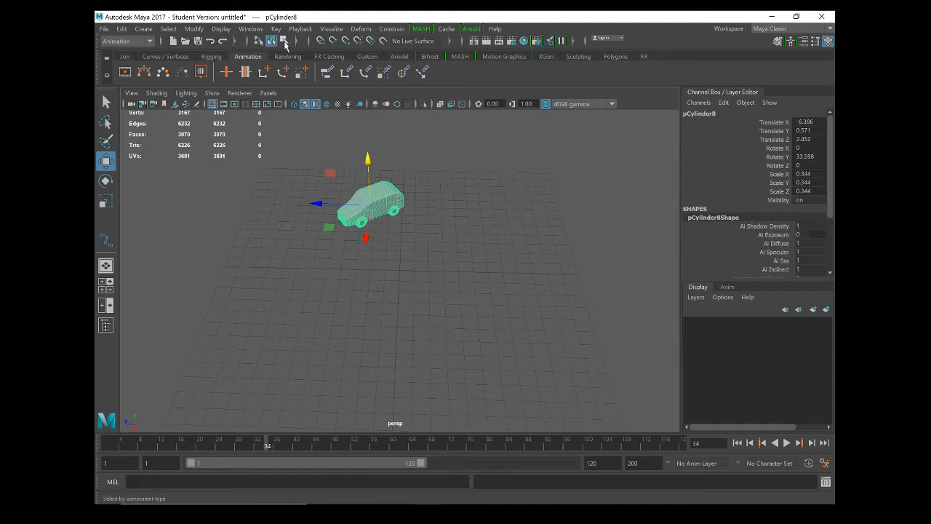
Step: Switch to the Modeling menu set and begin a CV curve on the grid, placing its first points beside the car
left_click(125, 40)
left_click(128, 51)
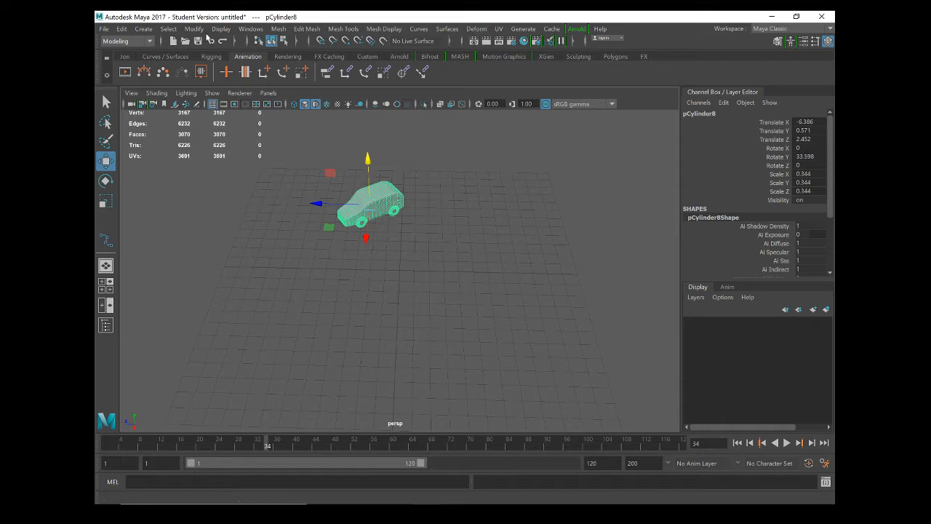
left_click(143, 29)
mouse_move(167, 111)
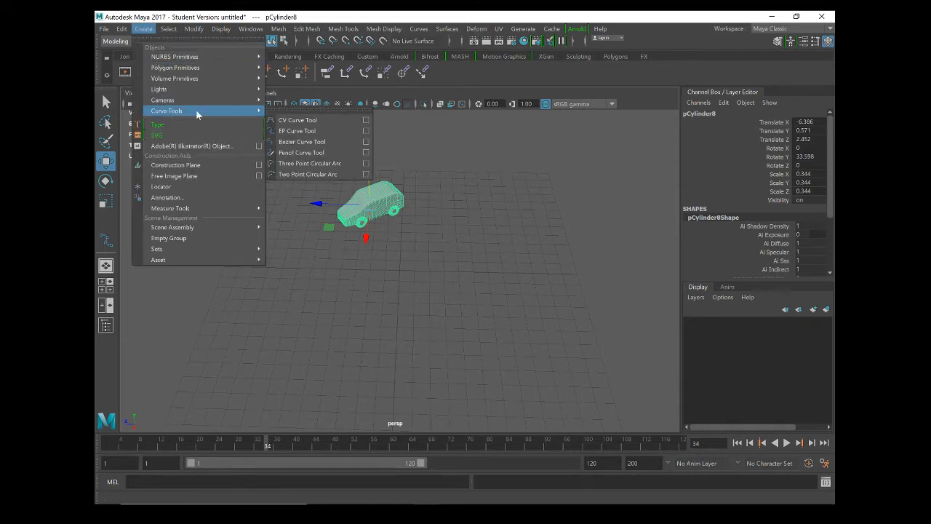
left_click(316, 121)
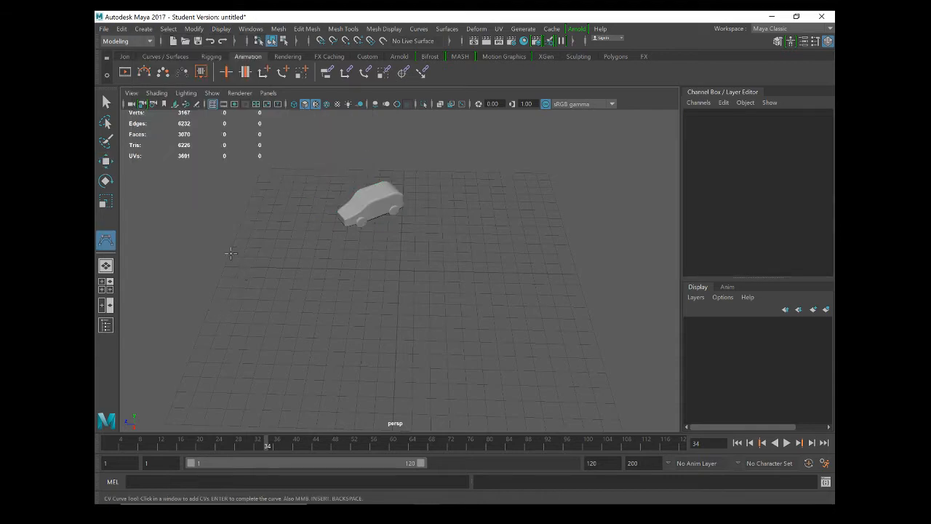
left_click(243, 272)
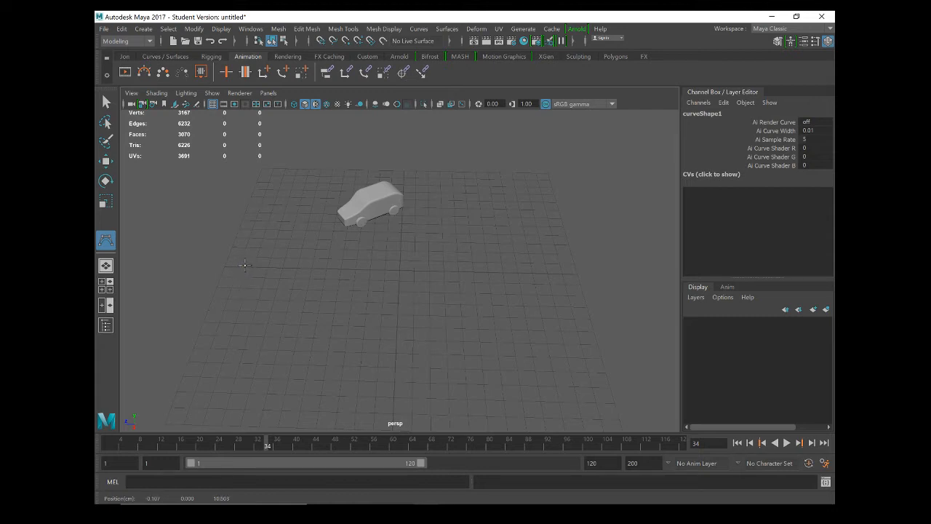
left_click_drag(245, 265, 245, 269)
mouse_move(329, 345)
left_mouse_down("alt")
mouse_move(333, 354)
mouse_move(352, 347)
mouse_move(345, 352)
mouse_move(328, 327)
left_mouse_up("alt")
left_click(288, 249)
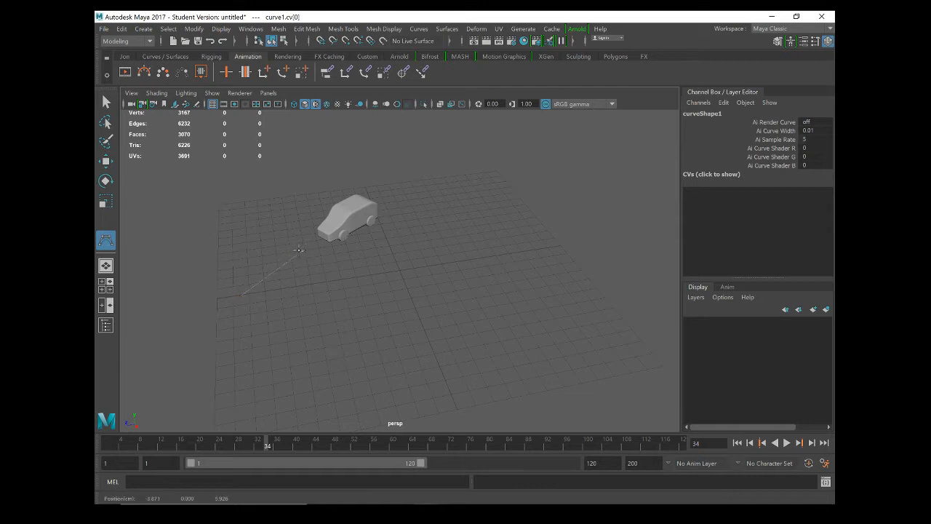
left_click(402, 297)
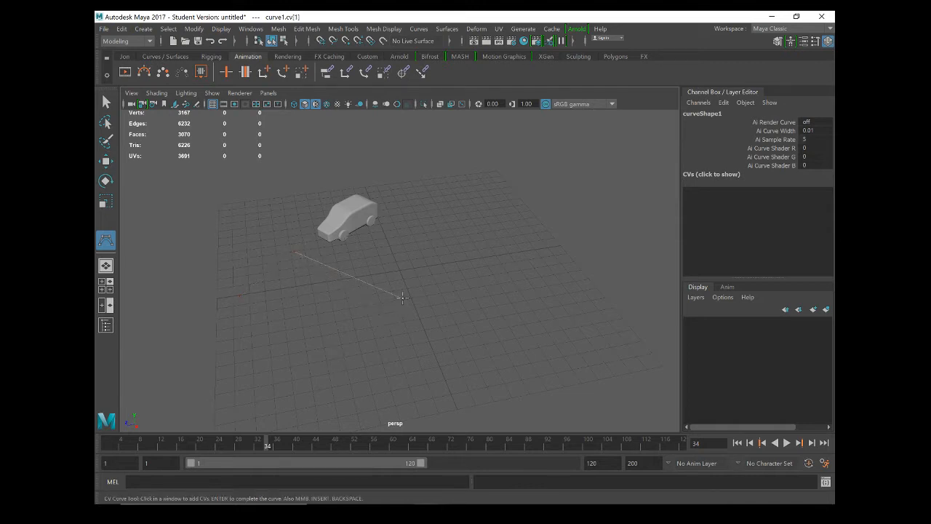
left_click_drag(447, 267, 404, 204, "alt")
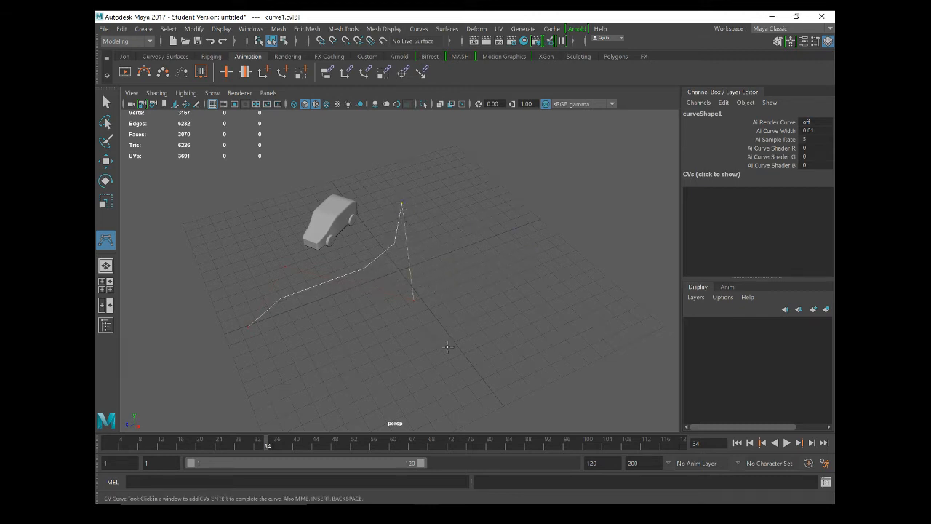
Step: Continue the CV curve through several wide S-shaped bends extending beyond the grid, and finish it
left_click_drag(449, 348, 482, 171)
left_click_drag(576, 222, 529, 349)
left_click_drag(378, 378, 378, 341)
left_click_drag(291, 369, 410, 416)
middle_click_drag(468, 352, 329, 249, "alt")
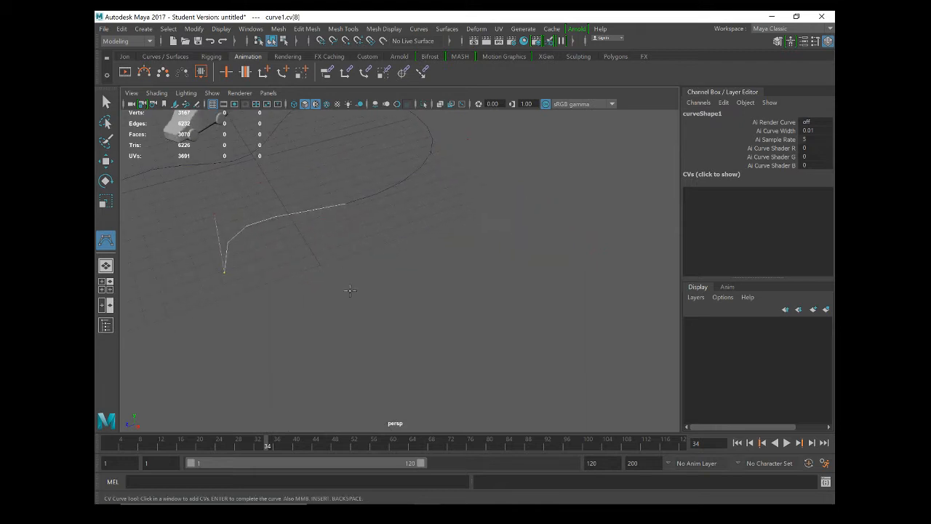
left_click_drag(352, 292, 243, 338)
left_click_drag(360, 363, 386, 302)
left_click_drag(504, 256, 493, 193)
left_click(636, 212)
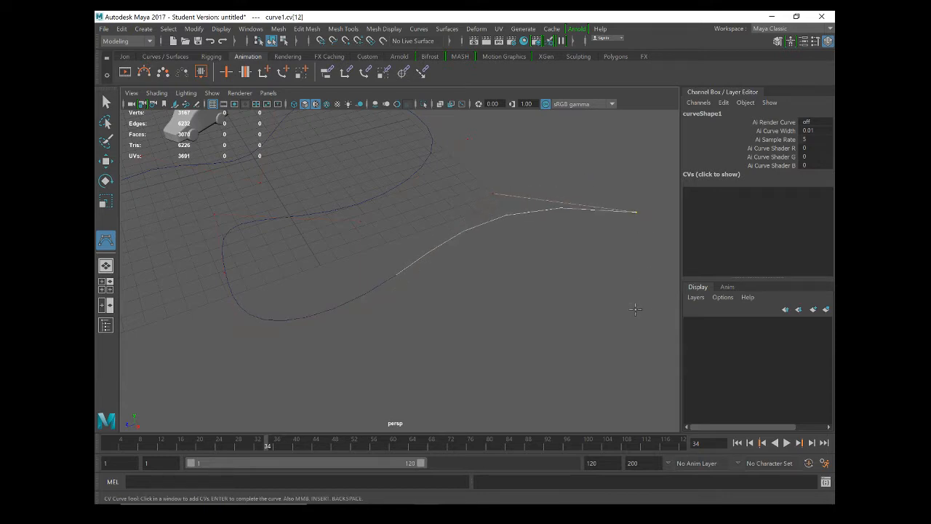
left_click_drag(635, 309, 412, 254)
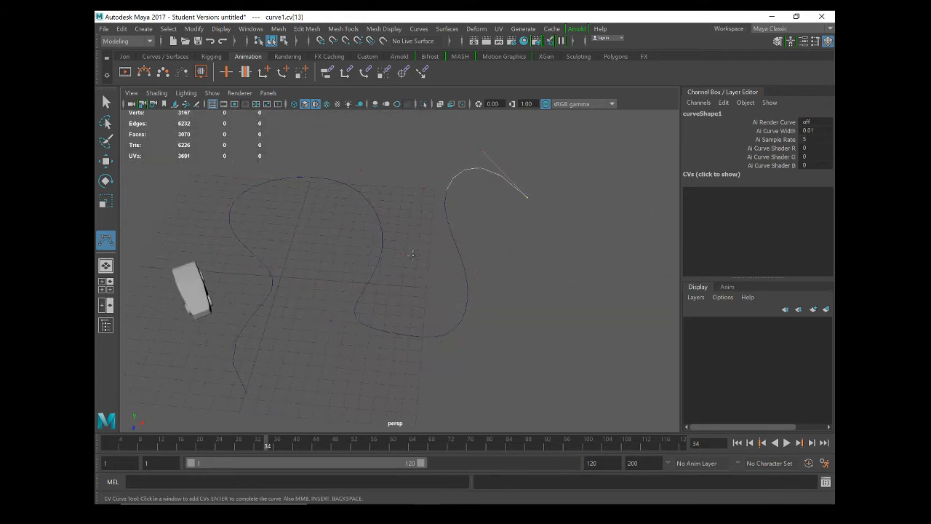
key("w")
left_click(193, 301)
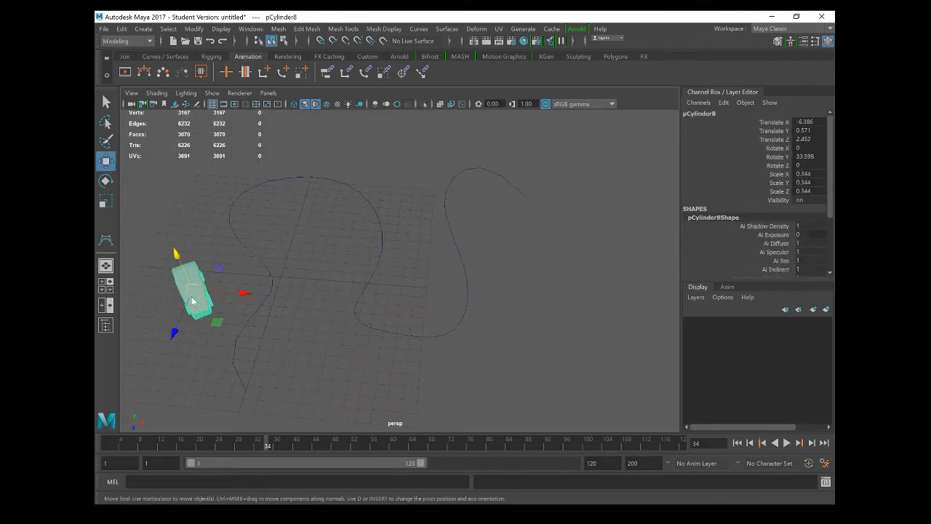
right_click_drag(193, 301, 270, 185)
left_click(323, 321)
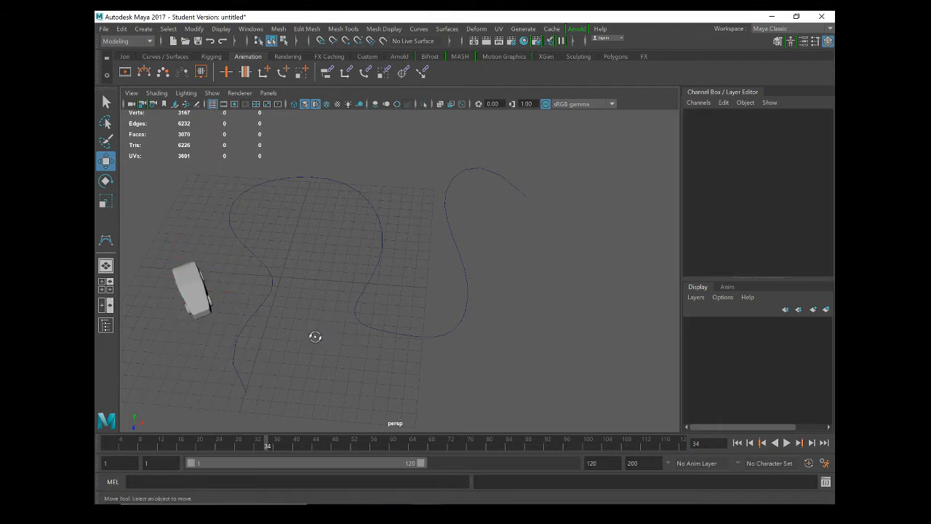
Step: Select the car together with the new curve and switch to the Animation menu set
mouse_move(313, 337)
left_mouse_down("alt")
mouse_move(270, 325)
mouse_move(300, 337)
left_mouse_up("alt")
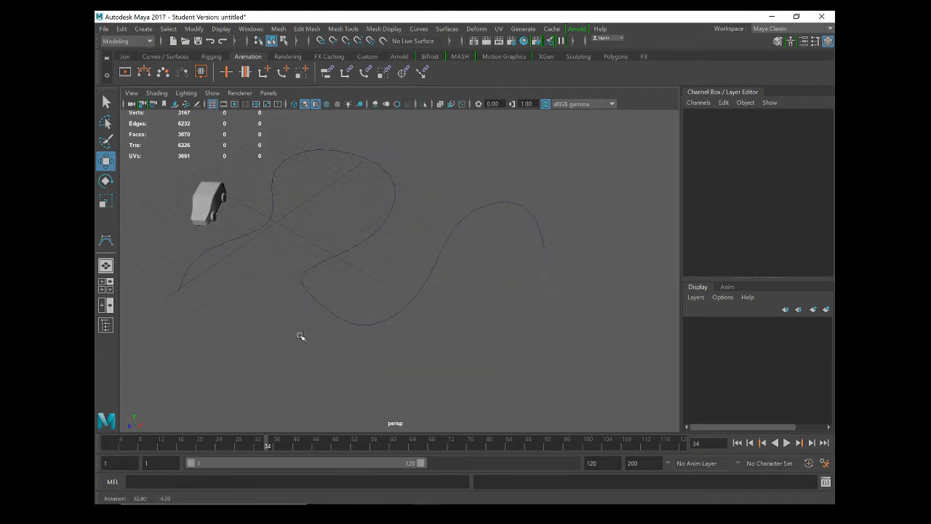
left_click(195, 212)
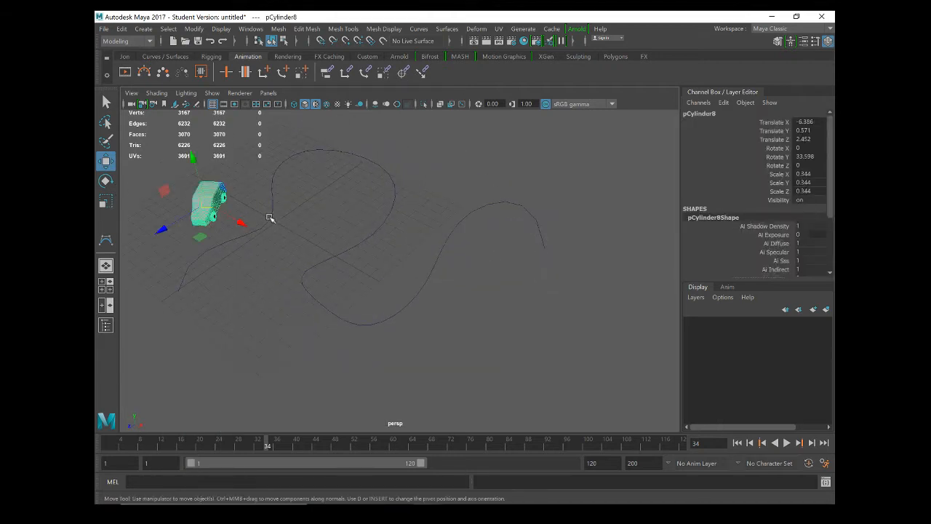
left_click(389, 315)
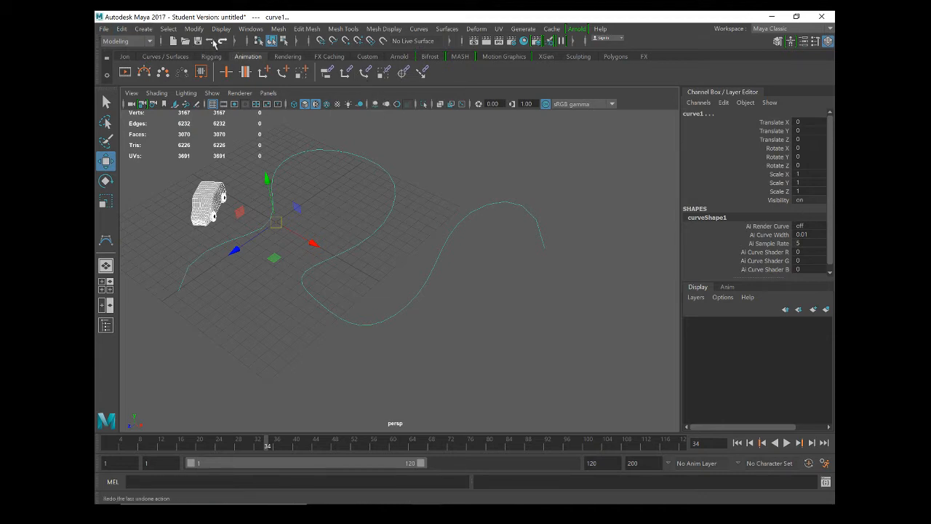
left_click(148, 42)
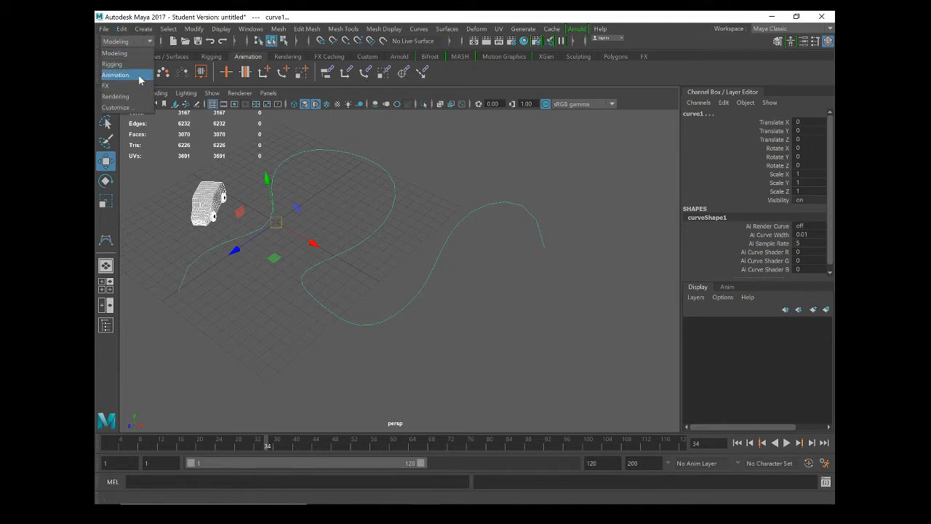
left_click(124, 75)
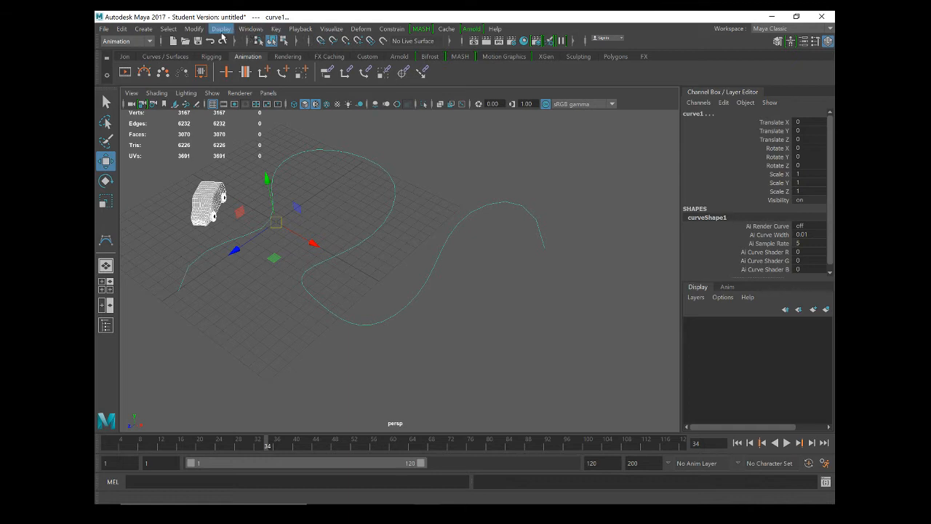
Step: Examine the Attach to Motion Path options, including time range, Follow and the front and up axes, without applying them
left_click(380, 29)
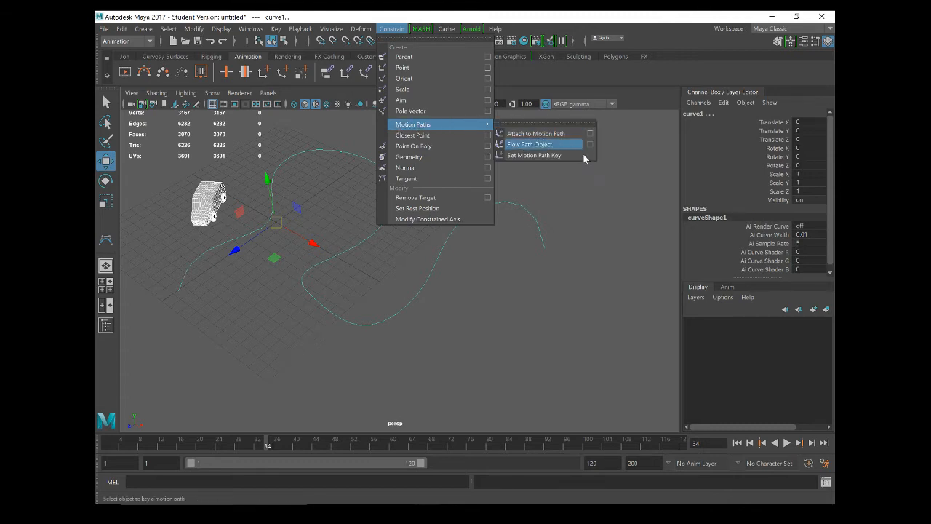
left_click(590, 135)
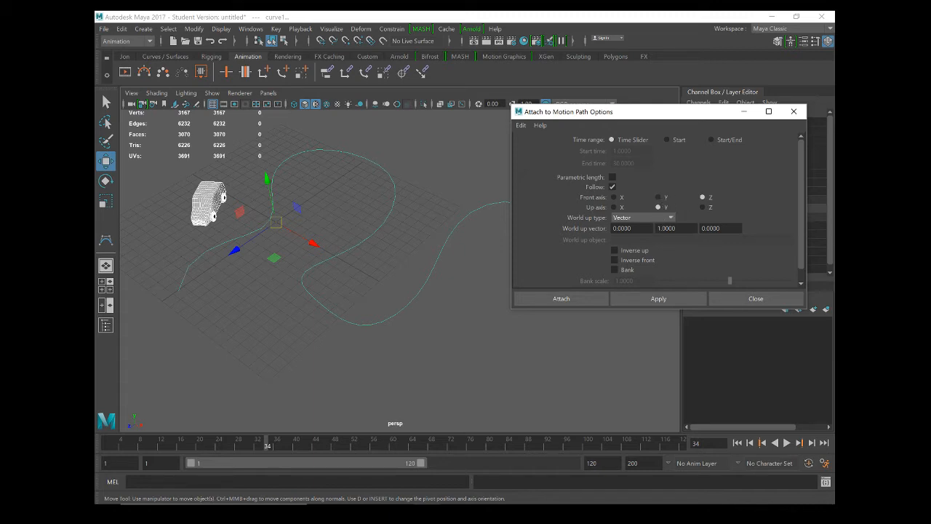
left_click(754, 299)
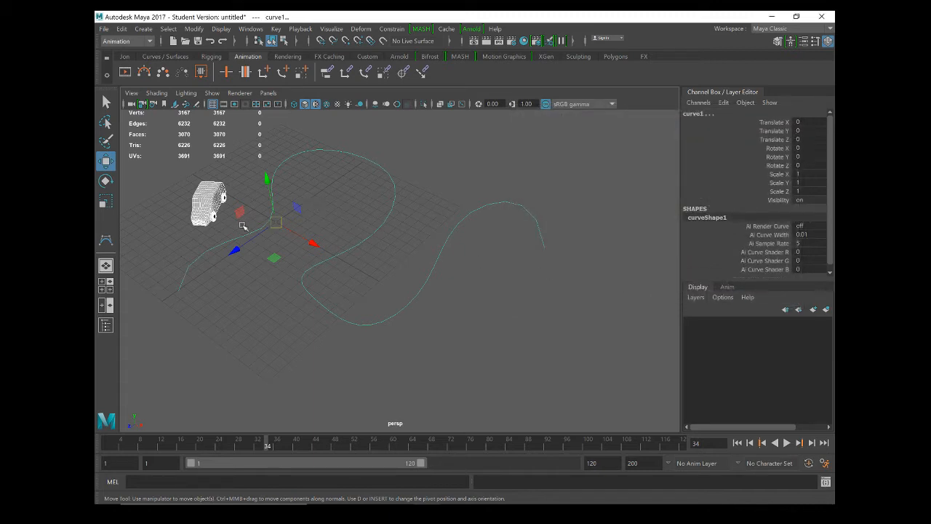
Step: Move the car near the grid's centre and rotate it to face along the Z axis, with Rotate Y about 0.6
left_click(215, 208)
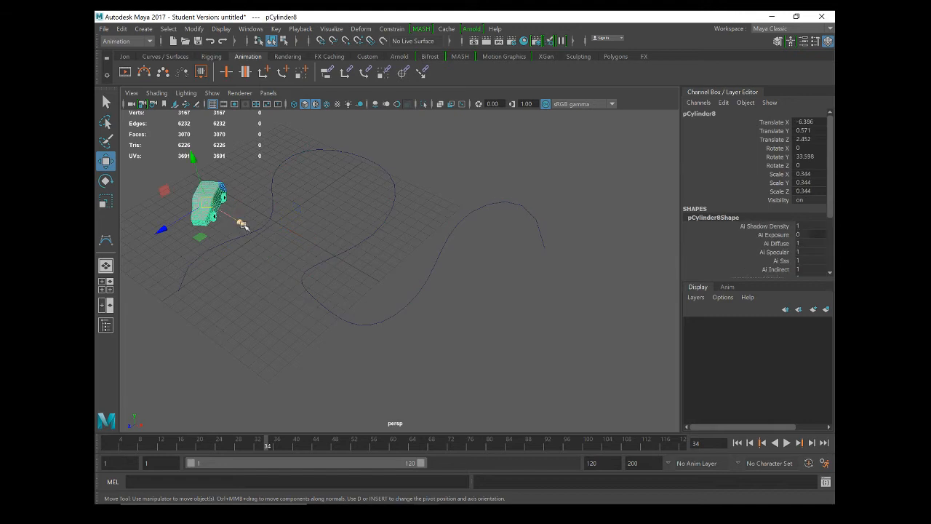
left_click_drag(243, 224, 304, 249)
left_click_drag(222, 263, 236, 251)
key("r")
key("e")
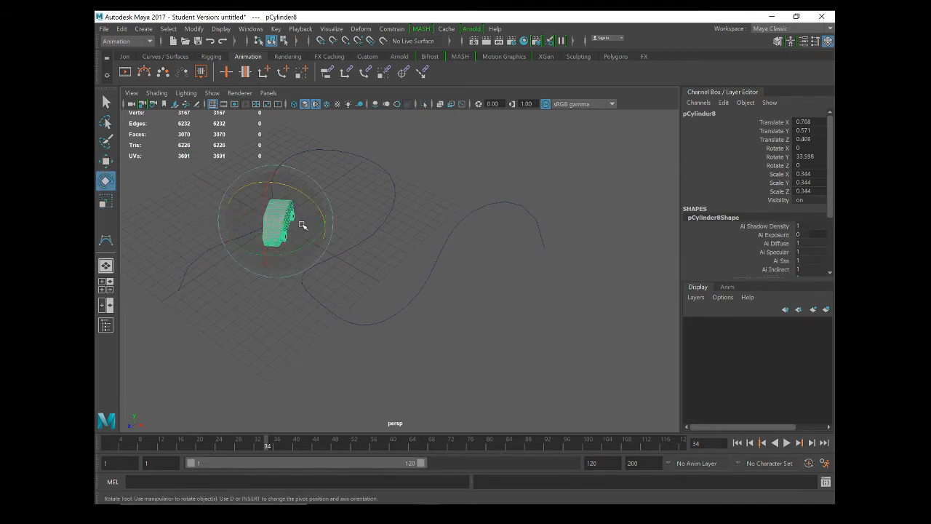
left_click_drag(308, 246, 282, 253)
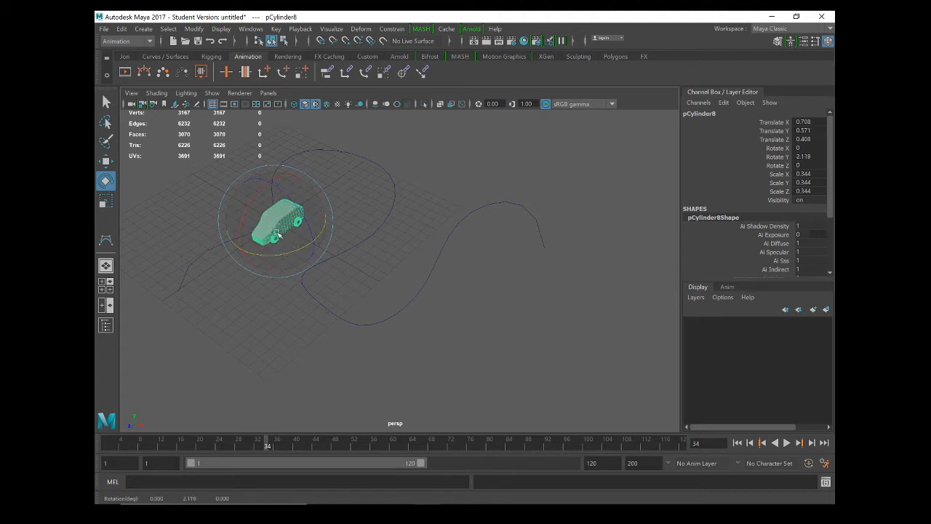
Step: Fine-tune the car's position over the grid origin, to about -0.09 in X and -0.07 in Z
scroll(286, 230, "up", 5)
middle_click_drag(286, 234, 449, 270, "alt")
left_click_drag(448, 271, 408, 329, "alt")
key("w")
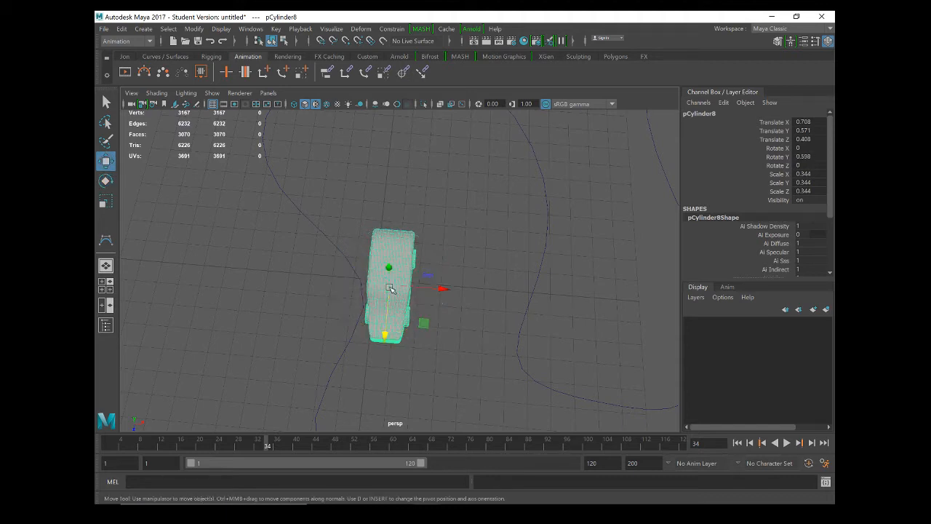
left_click_drag(447, 291, 426, 286)
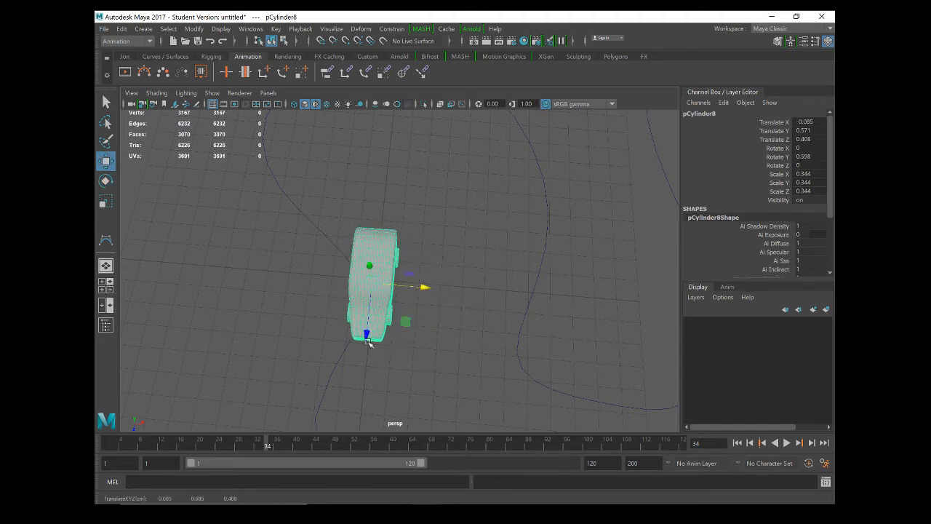
left_click_drag(368, 342, 366, 322)
left_click_drag(462, 276, 399, 261, "alt")
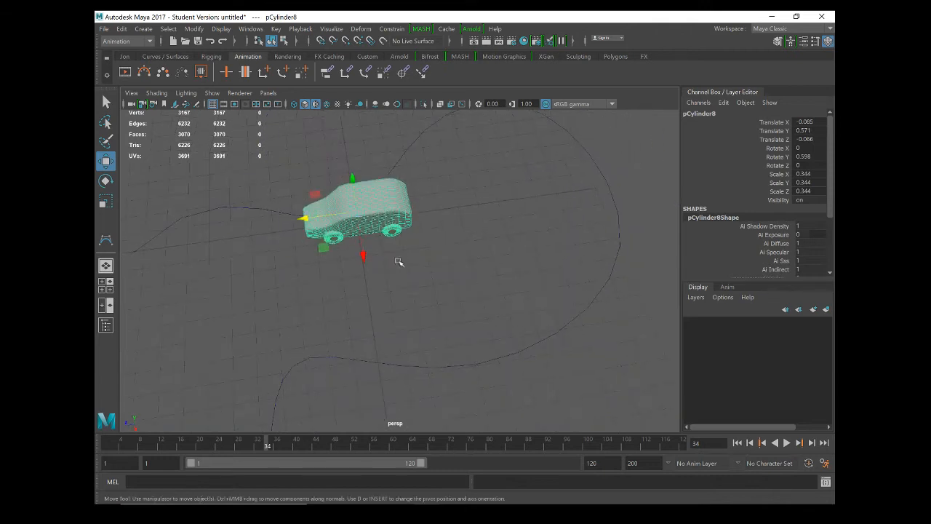
Step: Delete the car's construction history and reset its transformations
left_click(121, 28)
mouse_move(180, 164)
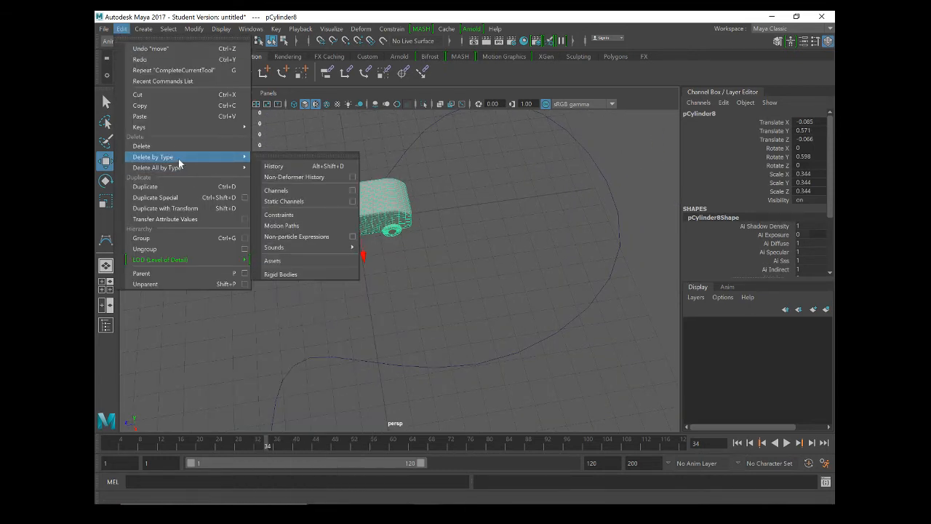
left_click(272, 166)
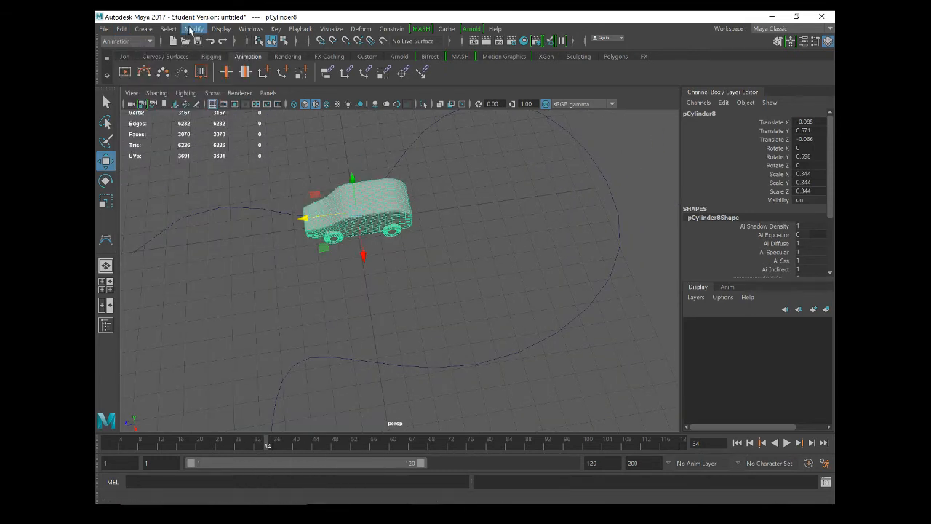
left_click(191, 29)
left_click(240, 66)
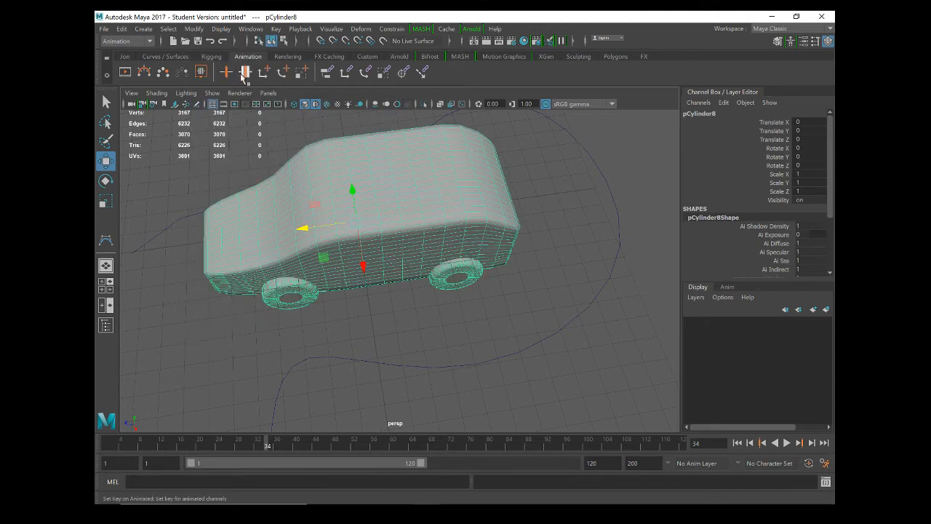
Step: Scale the car down uniformly to about 0.282 so it suits the size of the path curve
left_click_drag(356, 247, 408, 275, "alt")
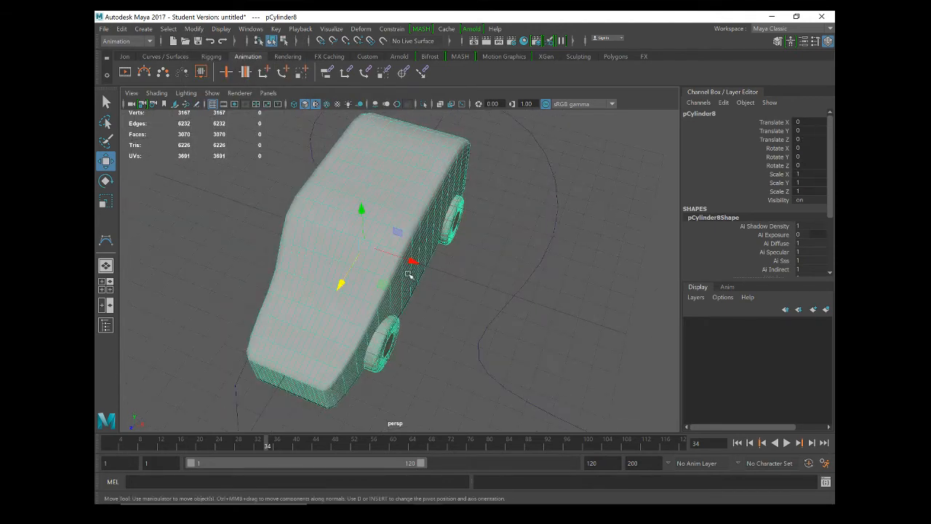
key("r")
left_click_drag(364, 246, 251, 271)
left_click_drag(354, 303, 373, 184, "alt")
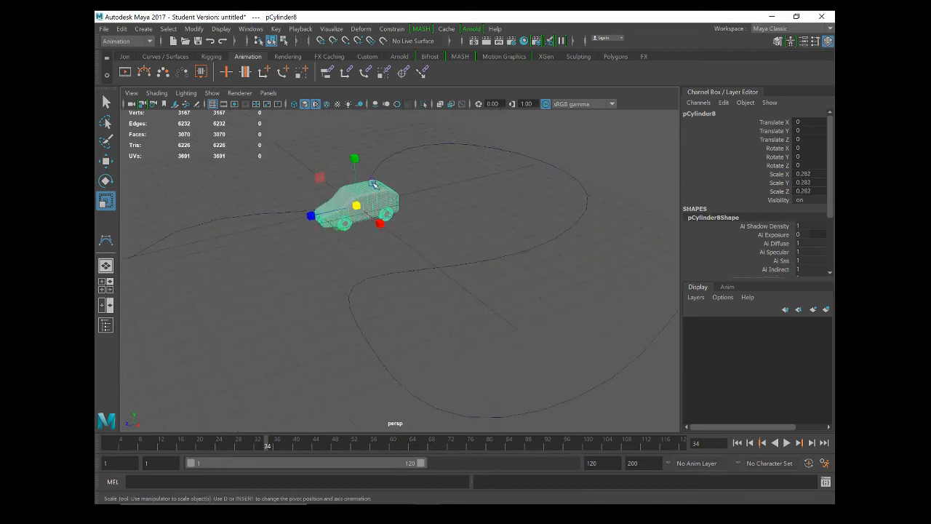
left_click_drag(332, 235, 401, 260, "alt")
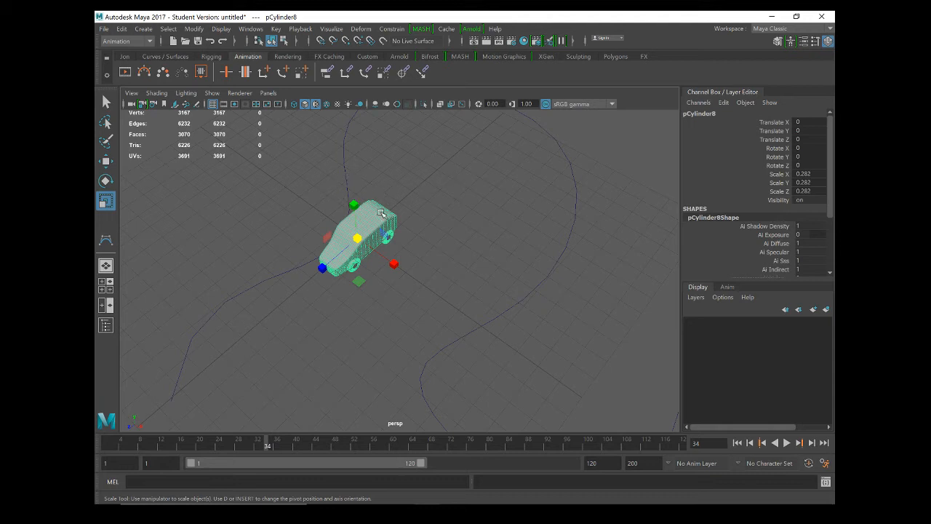
key("w")
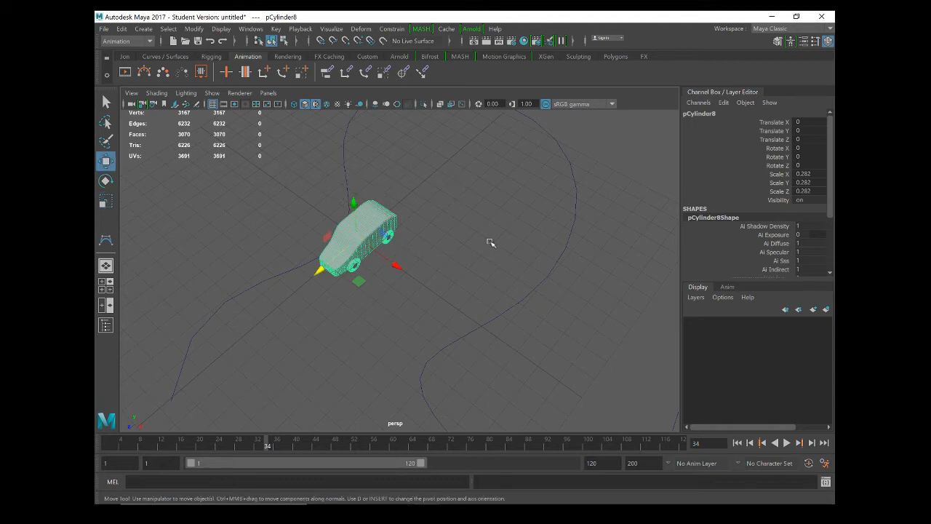
Step: Attach the car to the curve as a motion path, using the Time Slider range, Follow on, front axis Z and up axis Y
left_click(345, 161, "shift")
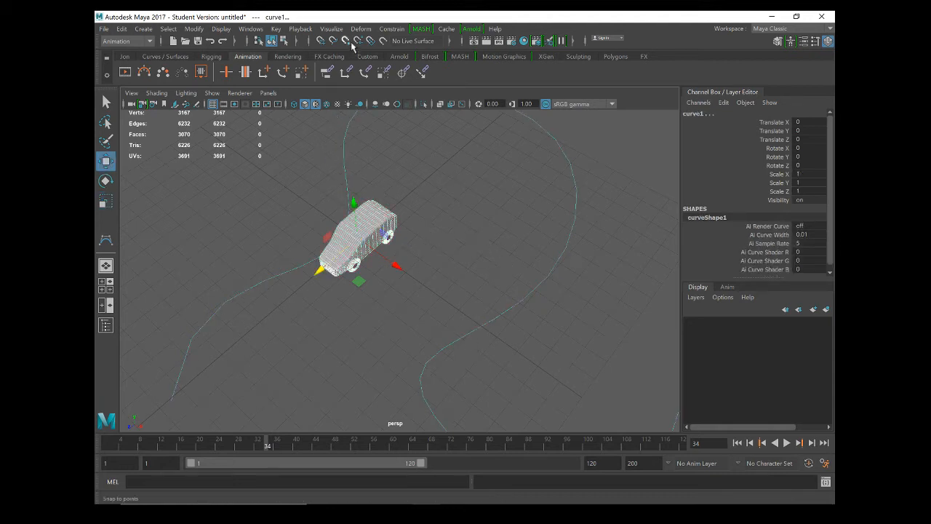
left_click(391, 29)
mouse_move(401, 128)
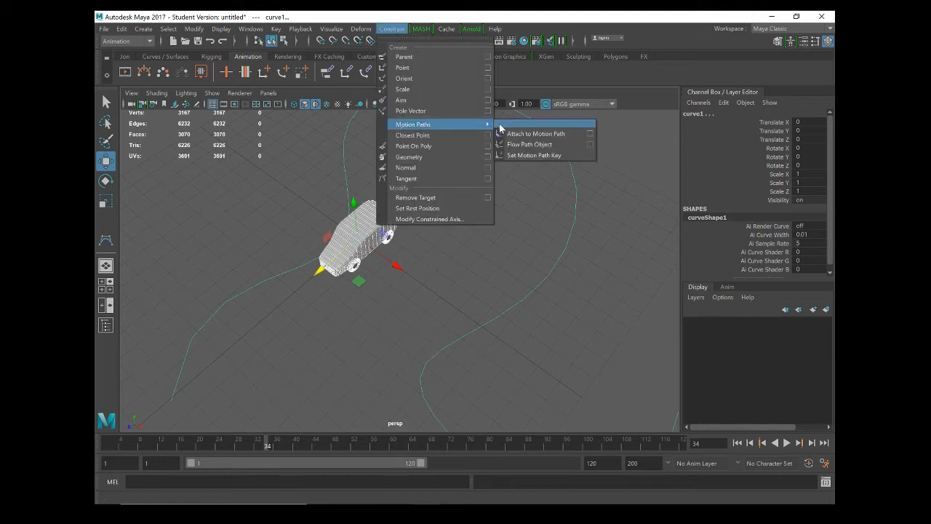
left_click(590, 134)
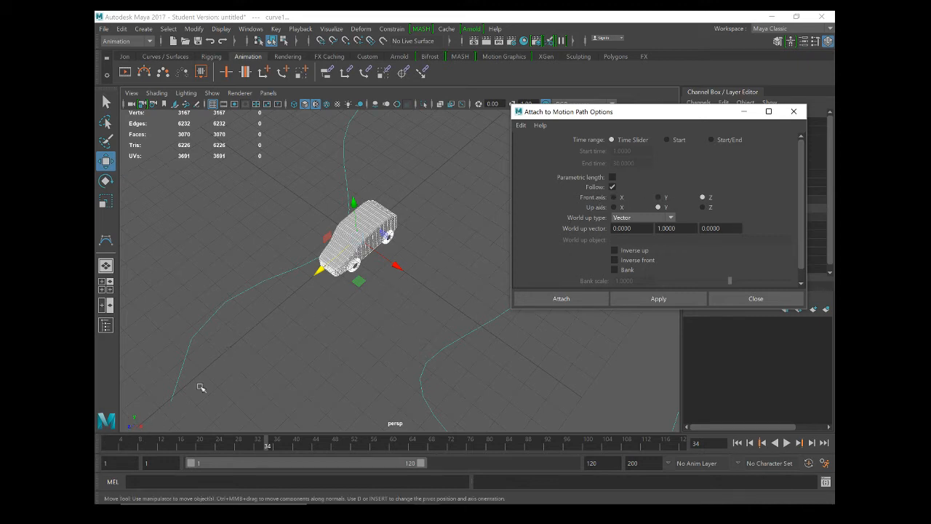
left_click(459, 282)
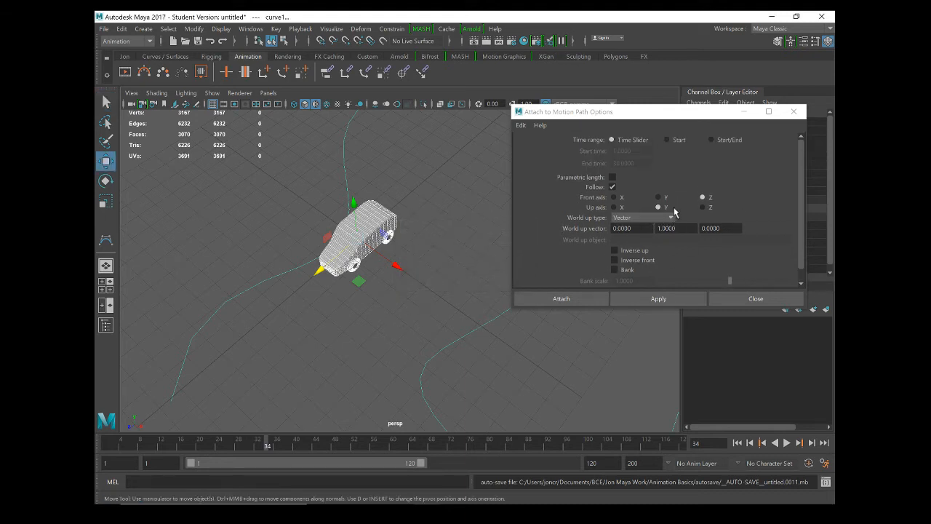
left_click(564, 298)
Step: Scrub through the timeline and play the animation to check how the car travels and turns along the curve
left_click_drag(458, 271, 358, 277, "alt")
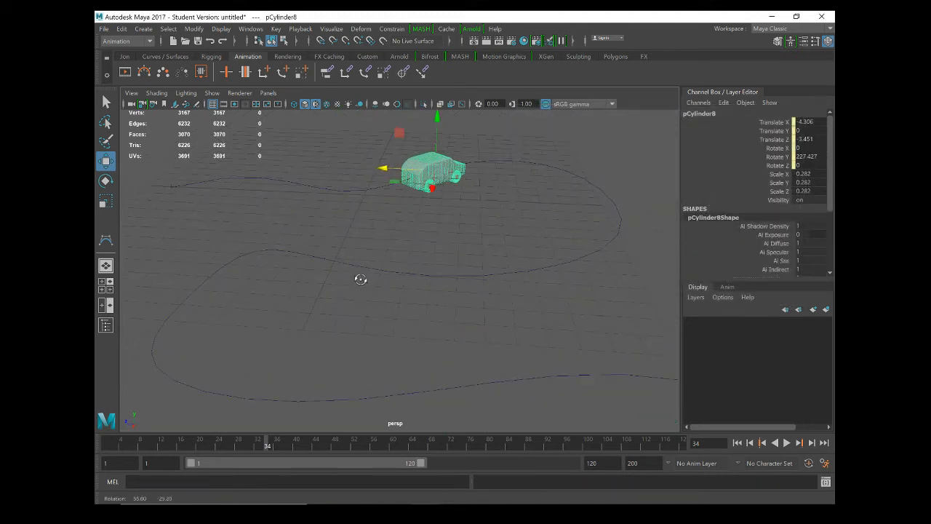
left_click_drag(367, 368, 504, 270, "alt")
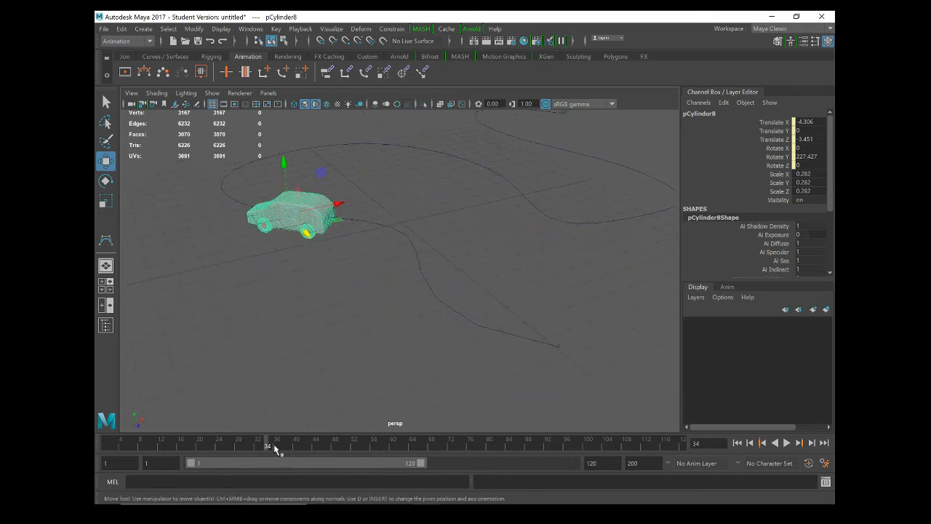
left_click_drag(267, 449, 94, 461)
left_click_drag(437, 323, 311, 335, "alt")
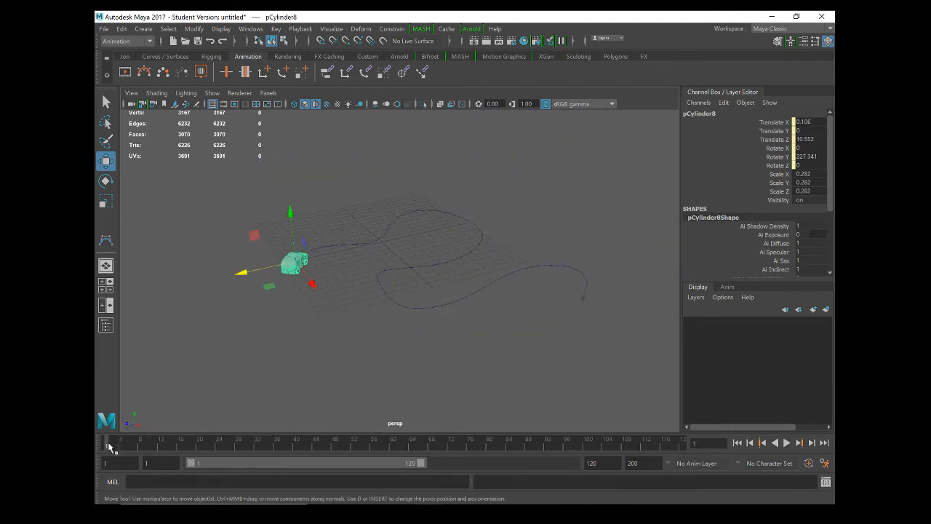
left_click_drag(131, 446, 629, 469)
left_click_drag(719, 480, 97, 390)
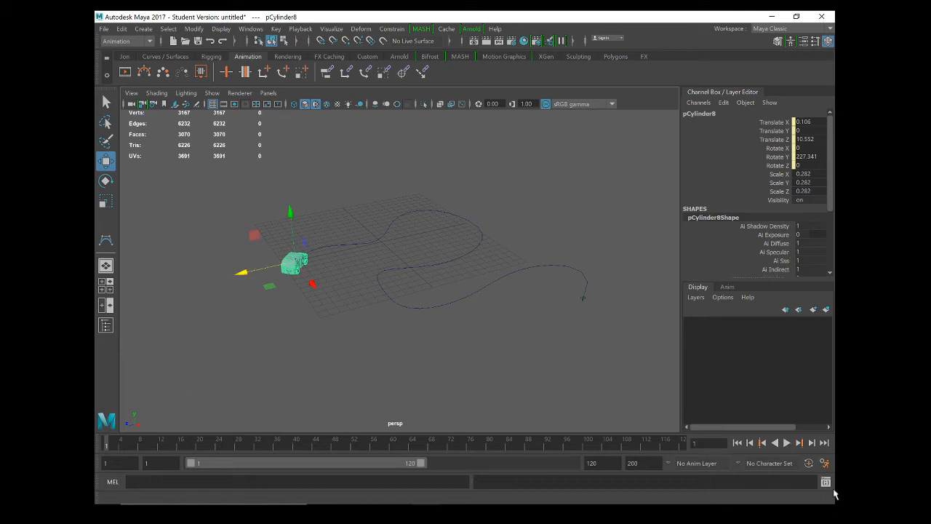
left_click(787, 444)
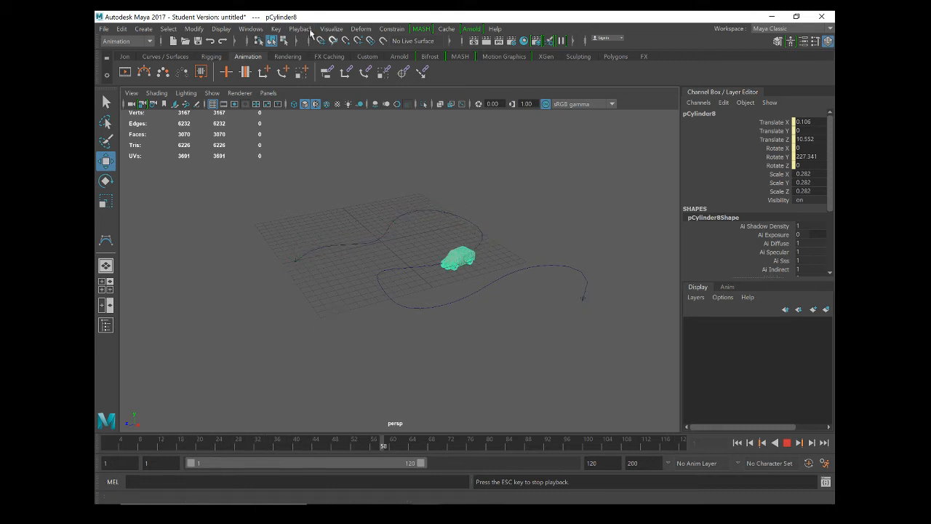
left_click(787, 443)
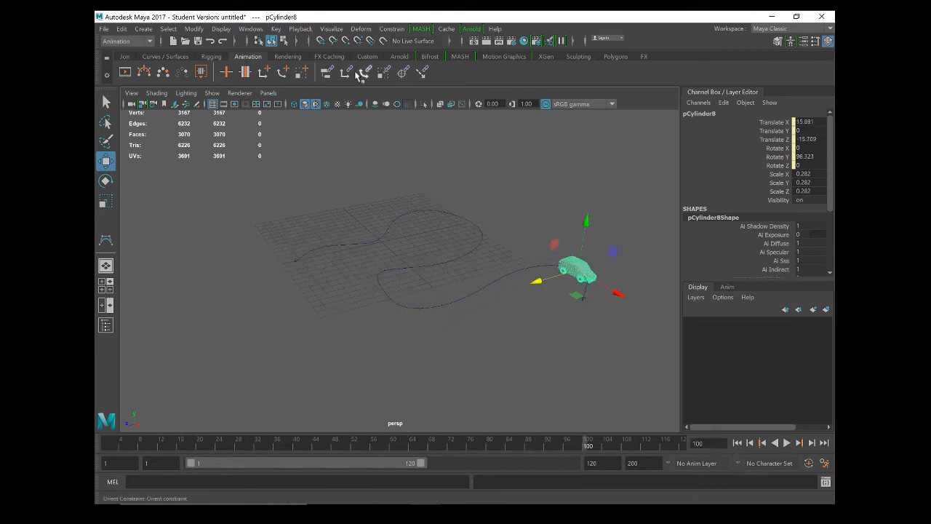
Step: Set the tangents of the car's motion path keys to Linear in the Graph Editor and close the editor
left_click(249, 33)
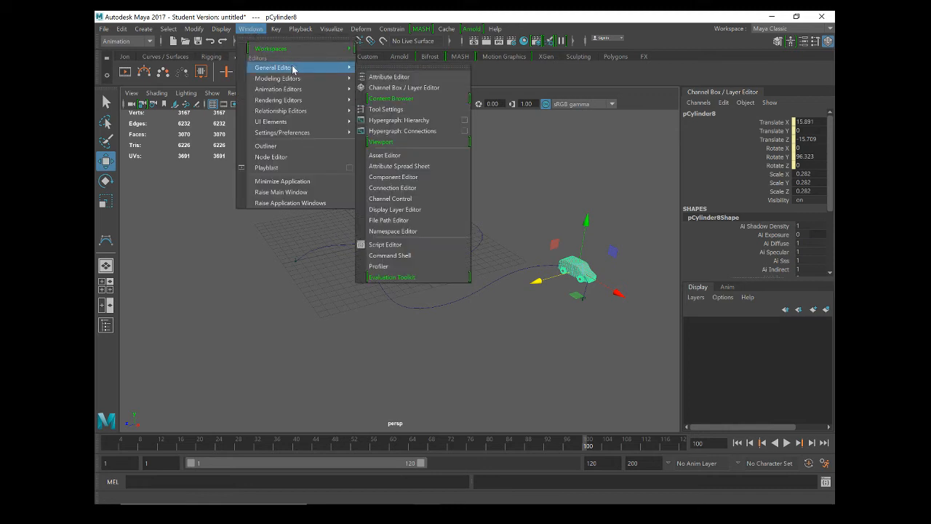
mouse_move(278, 88)
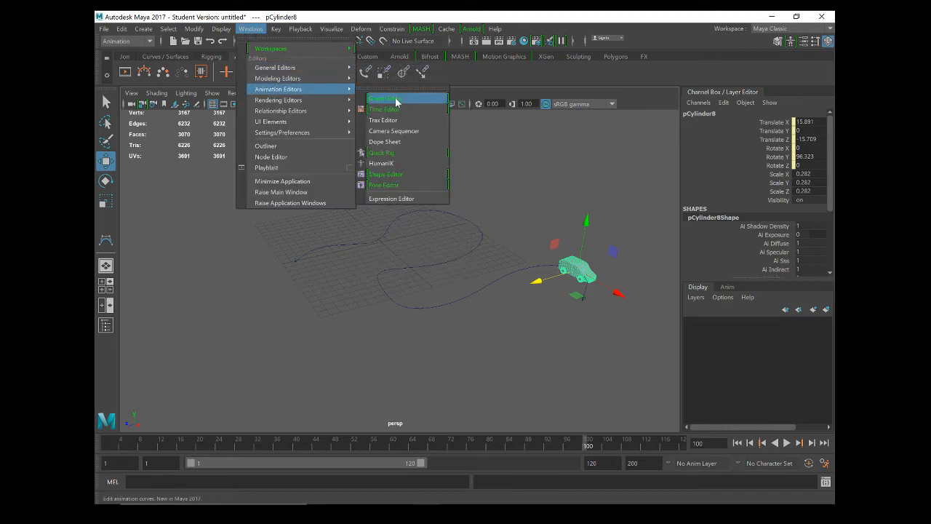
left_click(389, 98)
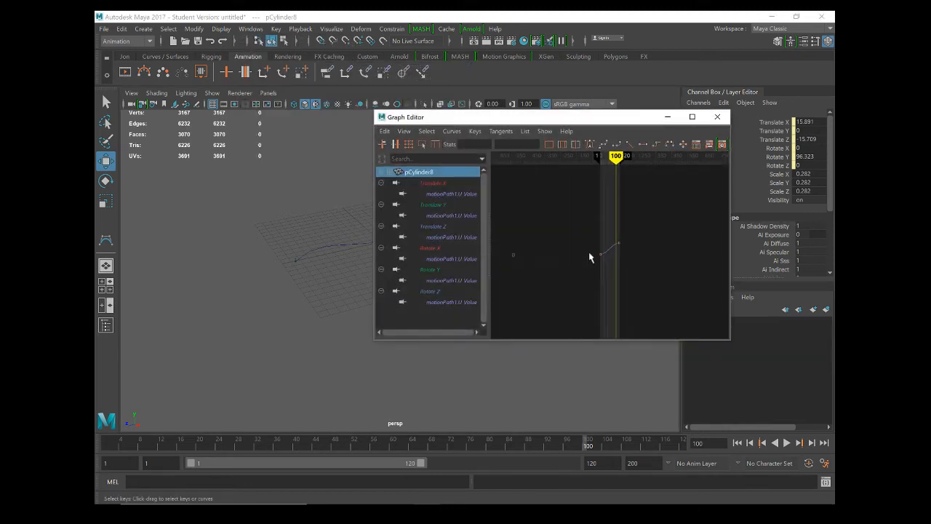
left_click_drag(582, 232, 624, 270)
key("f")
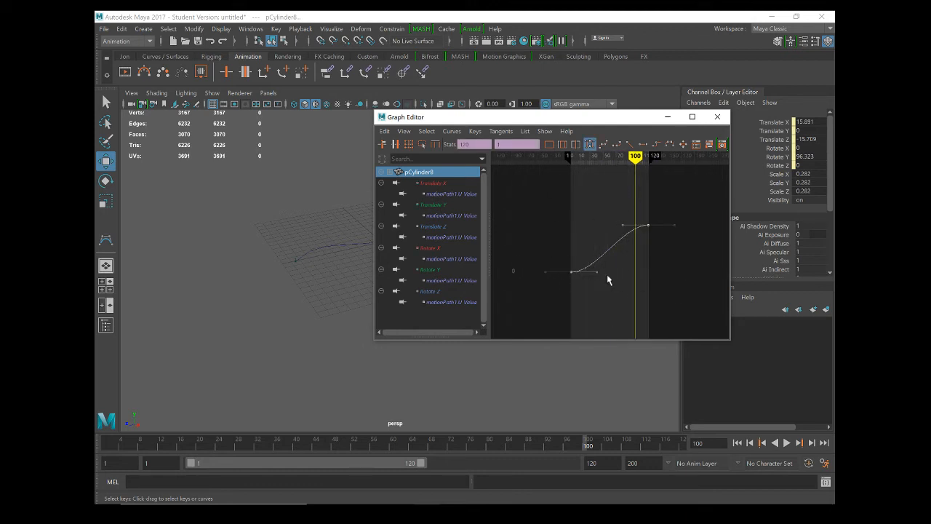
left_click(499, 131)
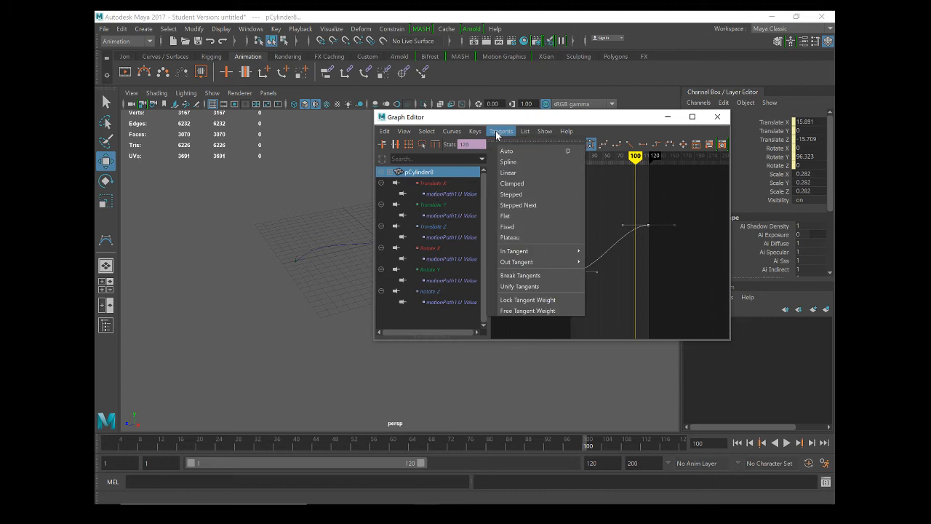
left_click(529, 174)
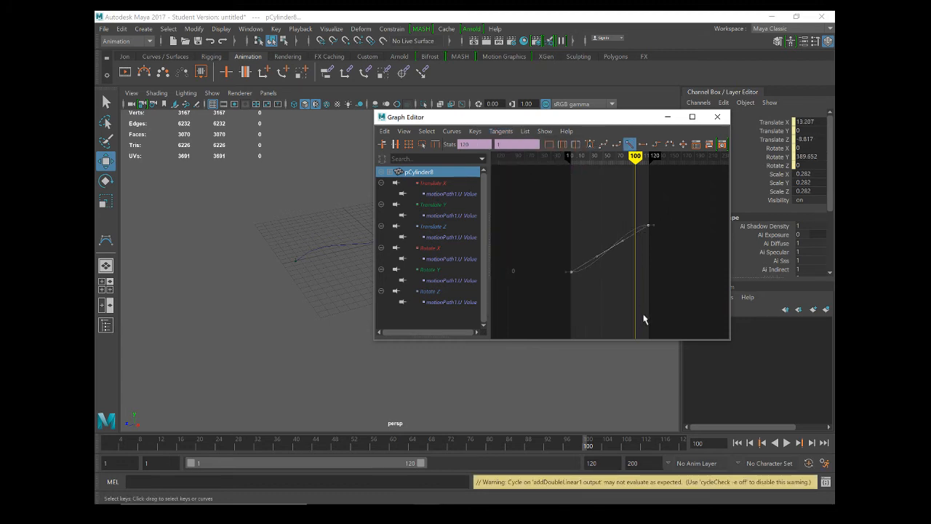
left_click(717, 116)
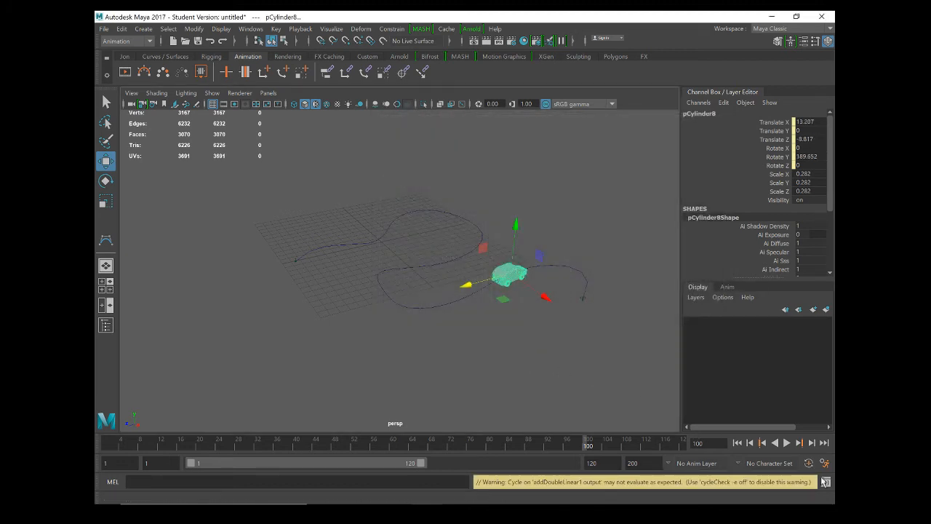
Step: Play back the animation to check the car's speed along the path with linear tangents
left_click(786, 443)
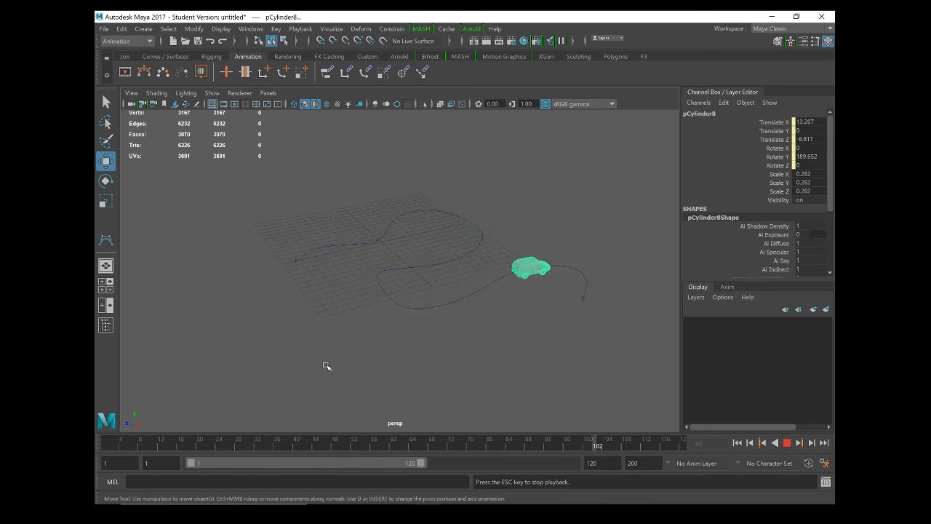
left_click(787, 442)
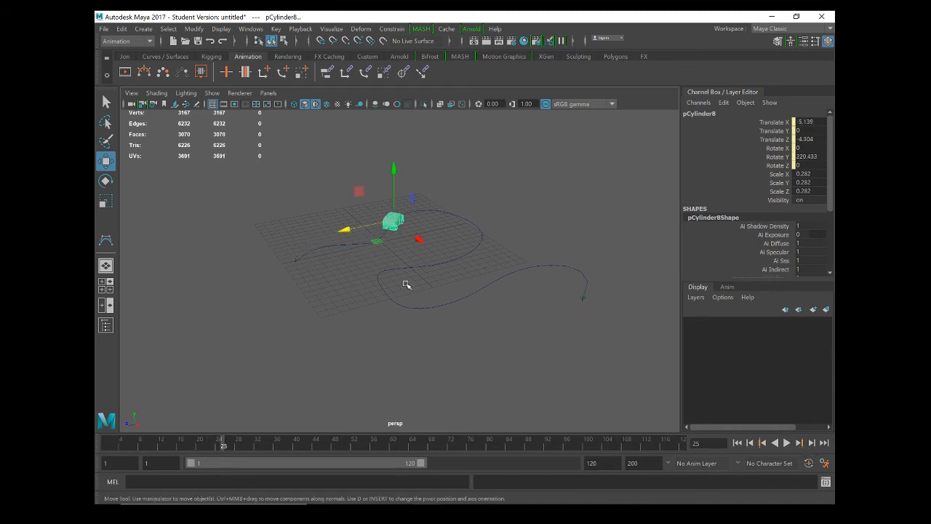
middle_click_drag(399, 299, 382, 310)
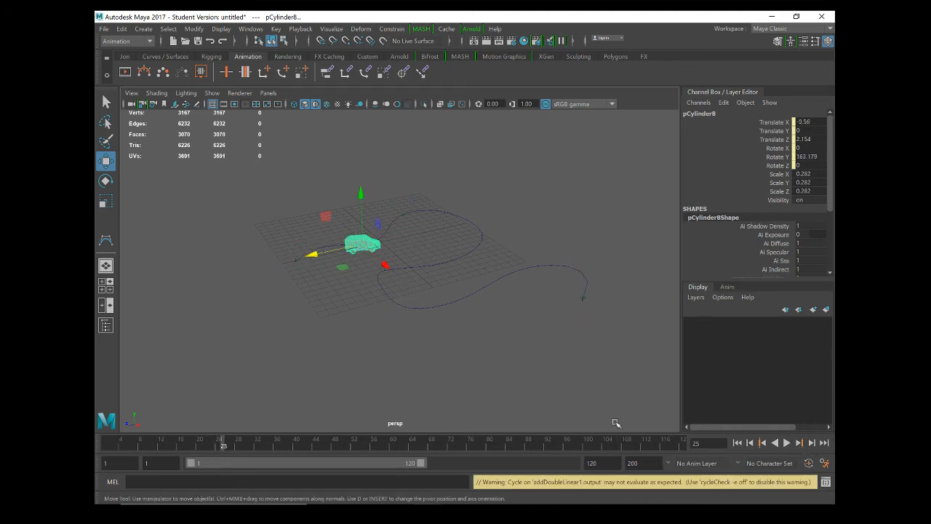
left_click(786, 443)
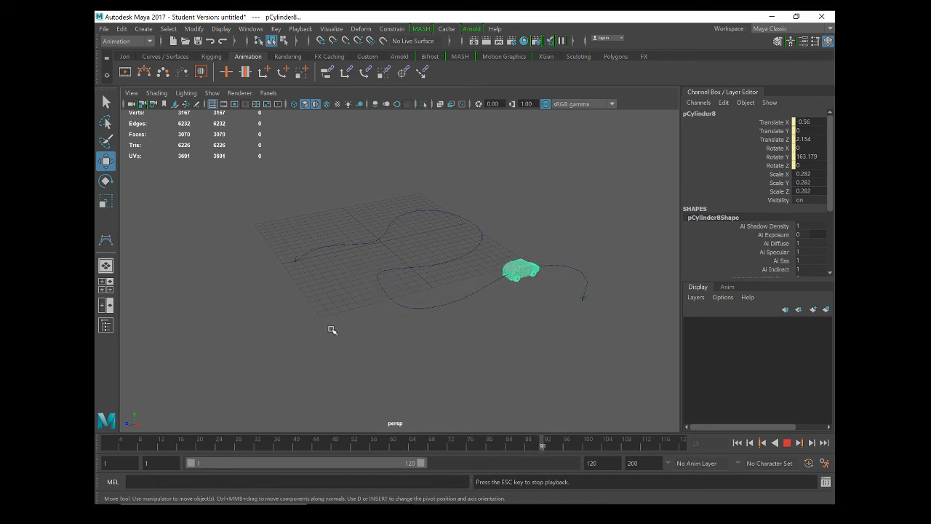
mouse_move(332, 330)
left_mouse_down("alt")
mouse_move(390, 322)
mouse_move(318, 310)
mouse_move(295, 321)
mouse_move(339, 325)
left_mouse_up("alt")
Step: Stop playback and raise the path curve to about 0.728 in Translate Y so the car is lifted relative to the grid
left_click(345, 246)
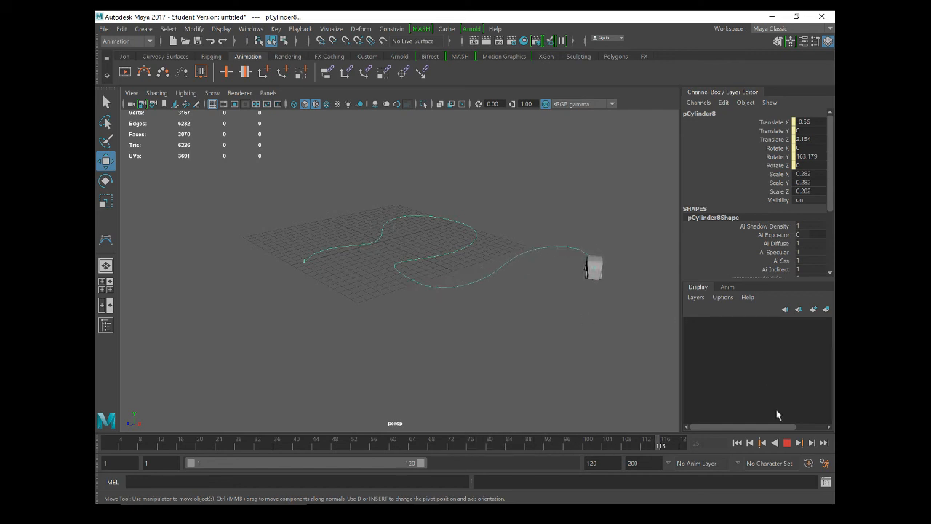
left_click(790, 442)
left_click(466, 254)
left_click_drag(380, 196, 355, 261)
left_click_drag(384, 177, 386, 181)
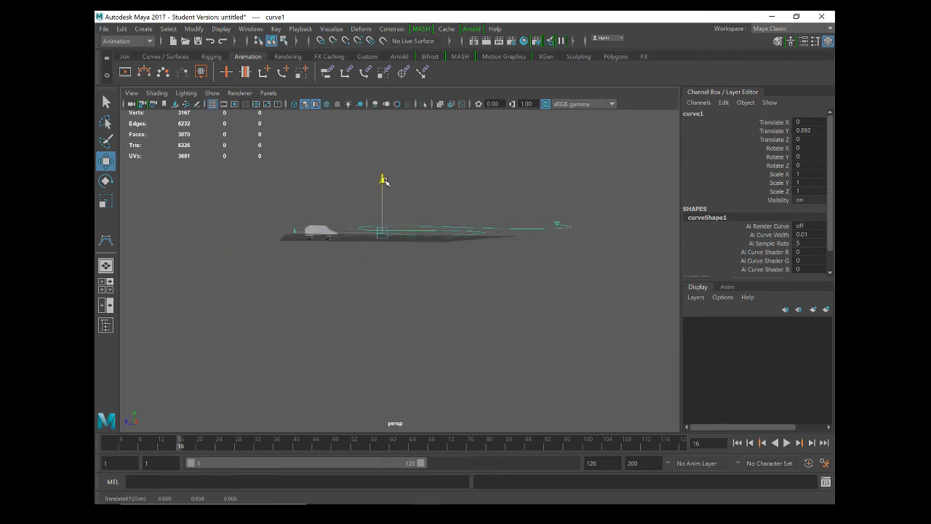
left_click_drag(329, 266, 464, 276, "alt")
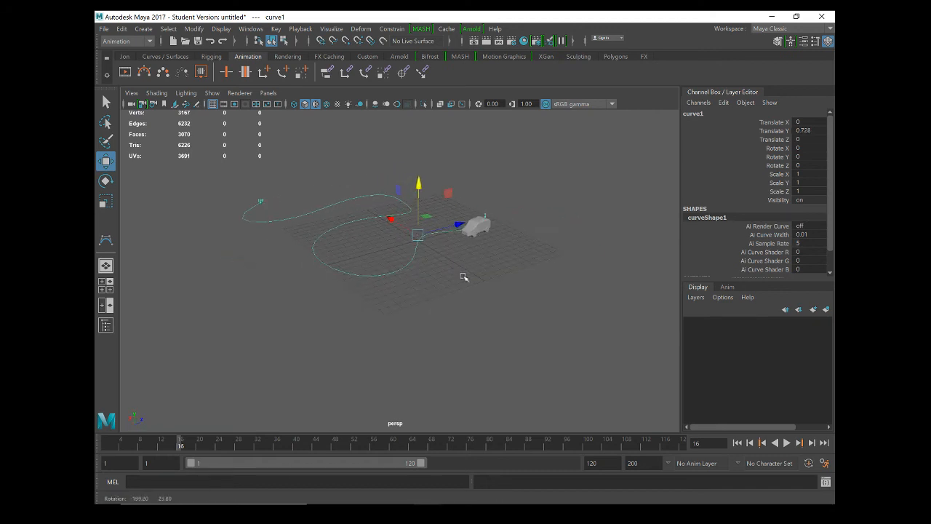
Step: Play the animation to check the car's movement along the raised curve, with the curve deselected, and stop playback
left_click(787, 444)
scroll(483, 307, "up", 2)
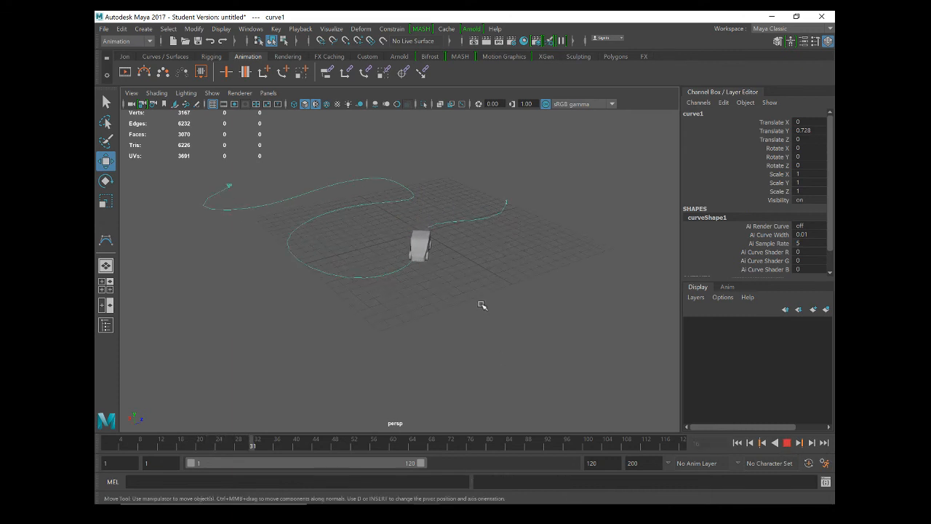
middle_click_drag(423, 291, 498, 340, "alt")
left_click(594, 313)
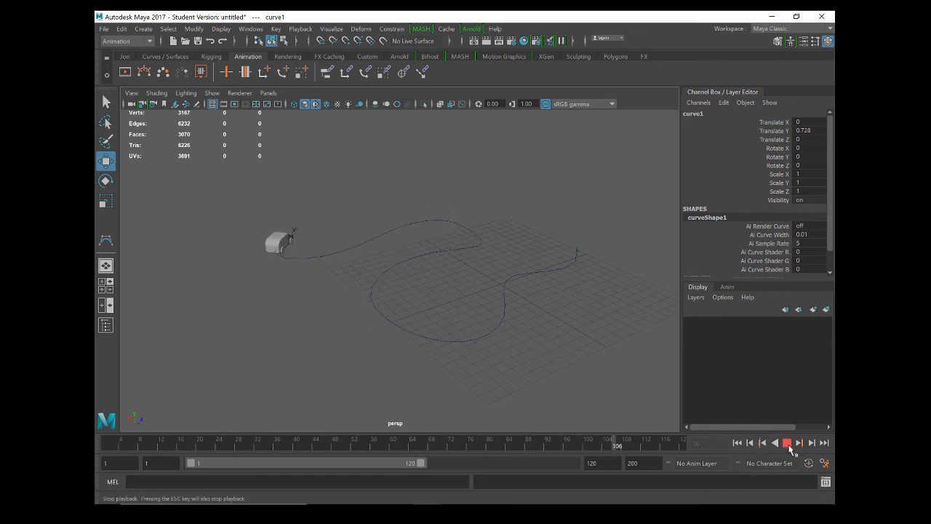
left_click(786, 444)
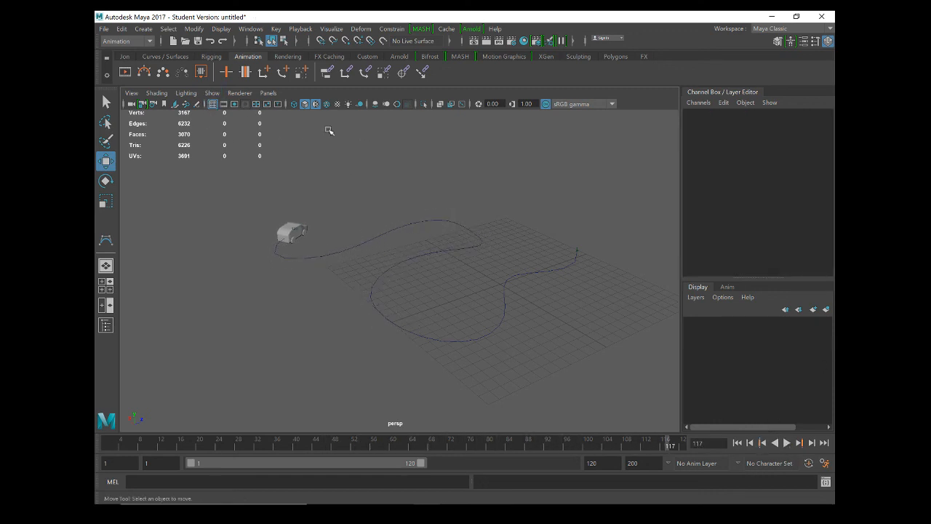
key("alt+Tab")
key("alt+Tab")
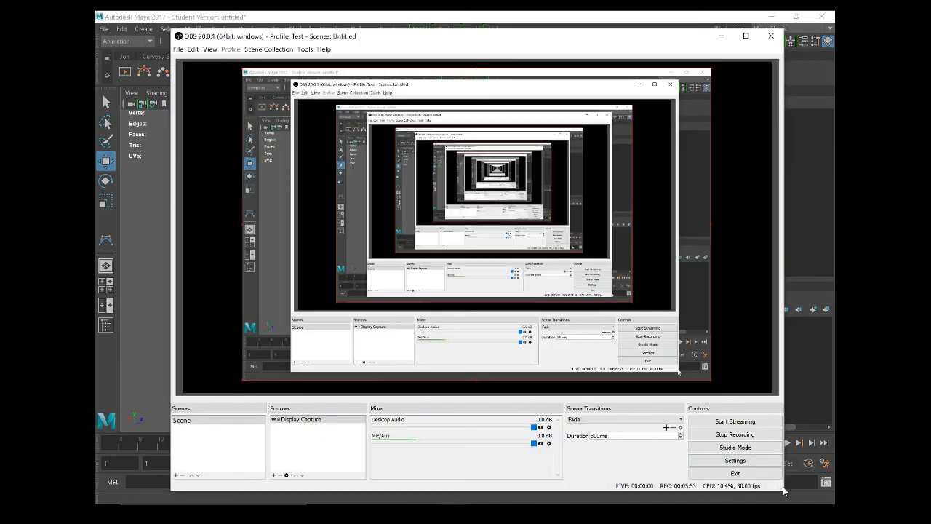